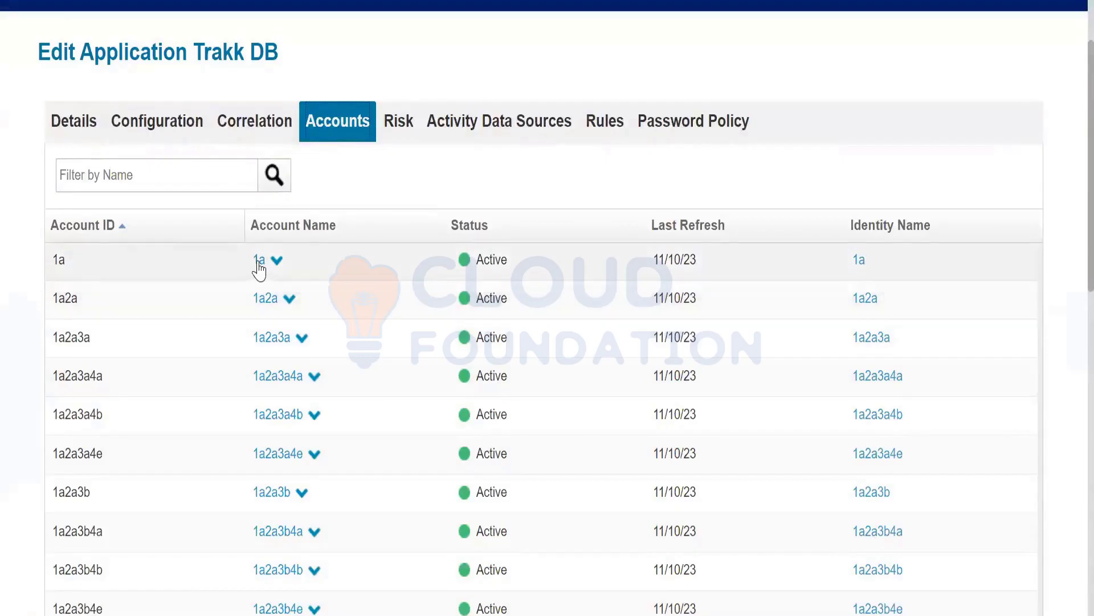
Scroll through Trakk DB's aggregated accounts and open identity 1a's attributes page.
scroll(319, 354, up, 2)
scroll(341, 385, down, 2)
click(858, 270)
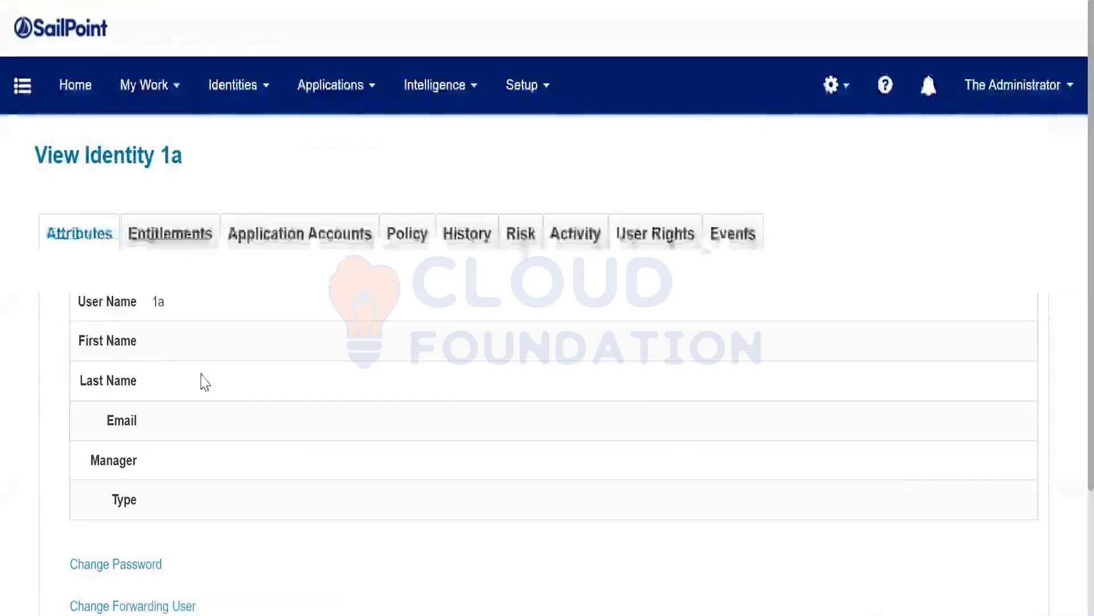
Reveal the Change Password fields and enter a new password for identity 1a.
scroll(276, 371, down, 1)
scroll(276, 371, down, 3)
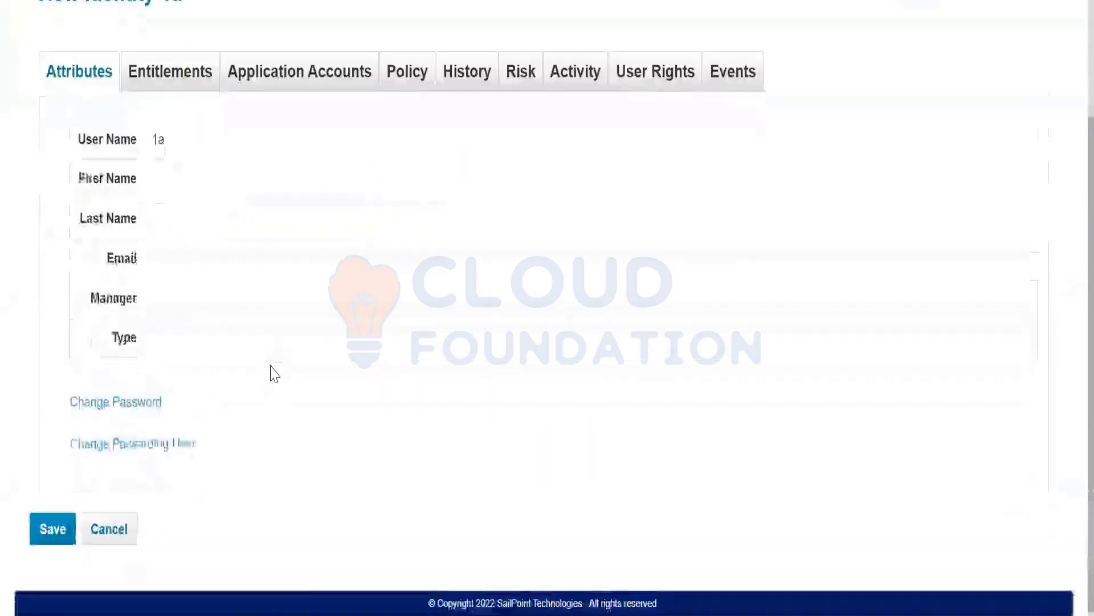
click(123, 402)
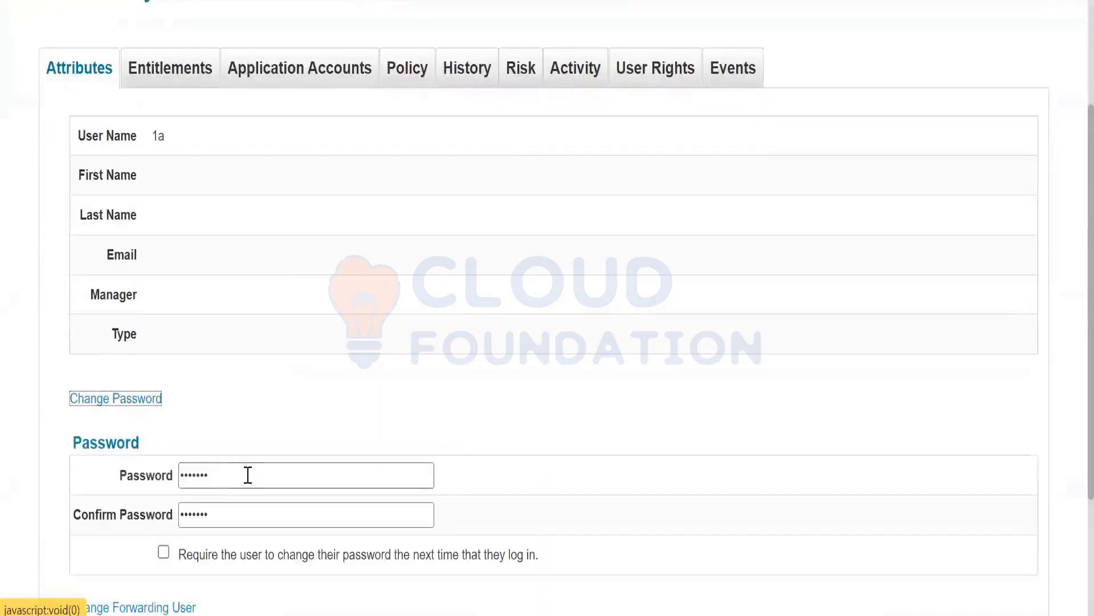
scroll(257, 479, down, 3)
click(228, 292)
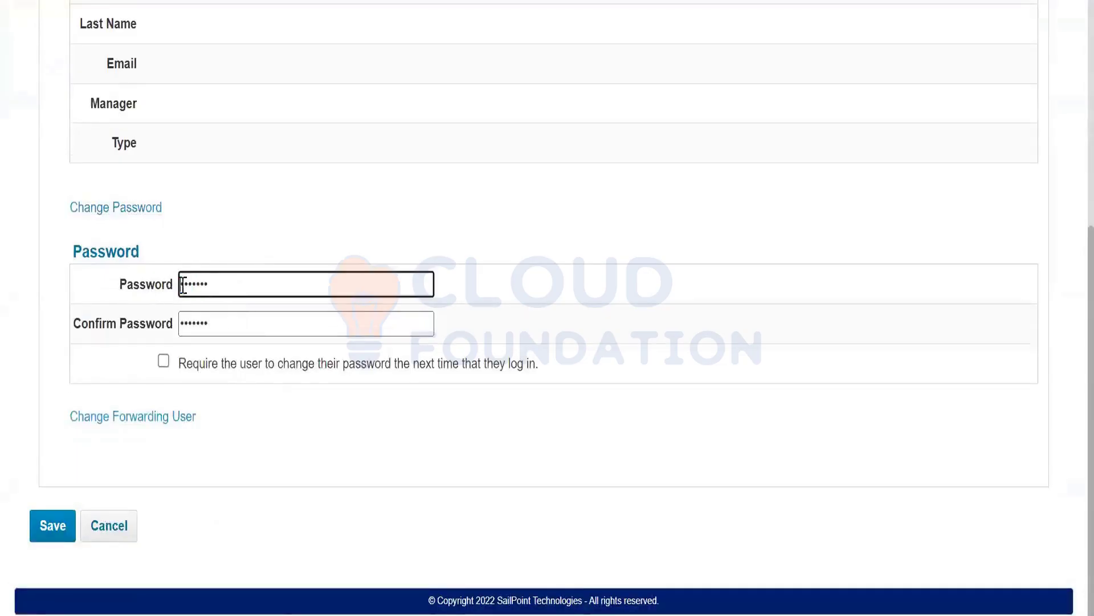
double_click(206, 286)
text(adm)
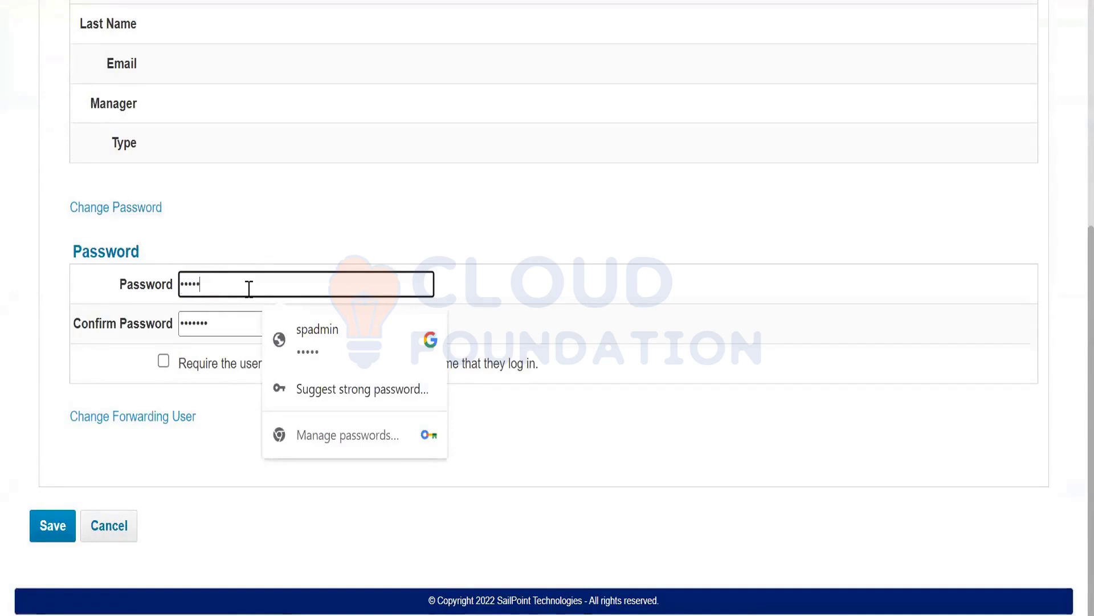
Retype the new password in Confirm Password and save it.
click(224, 322)
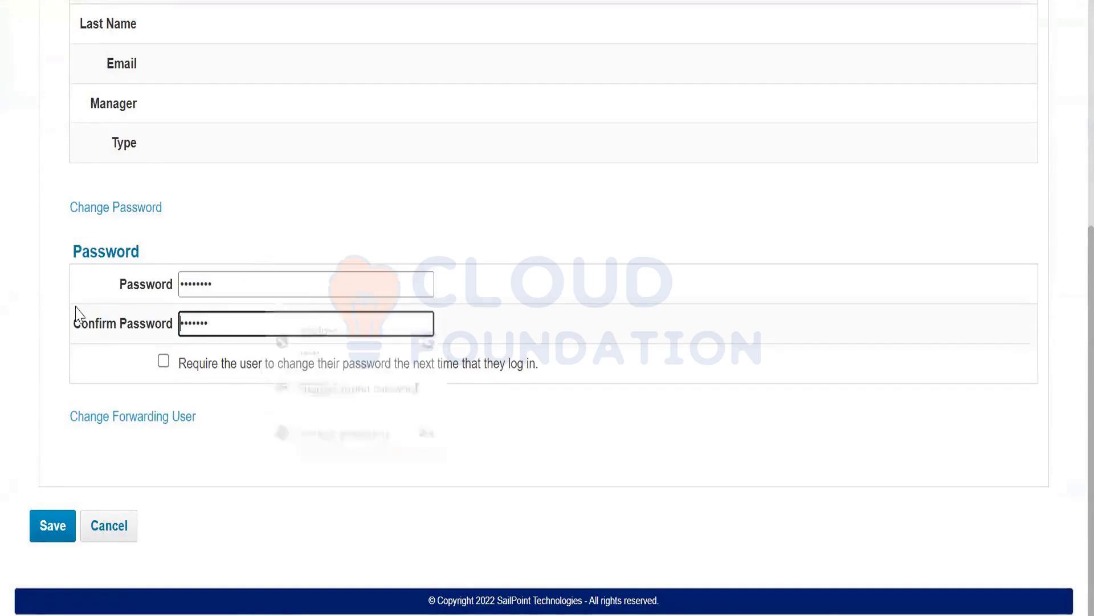
double_click(196, 330)
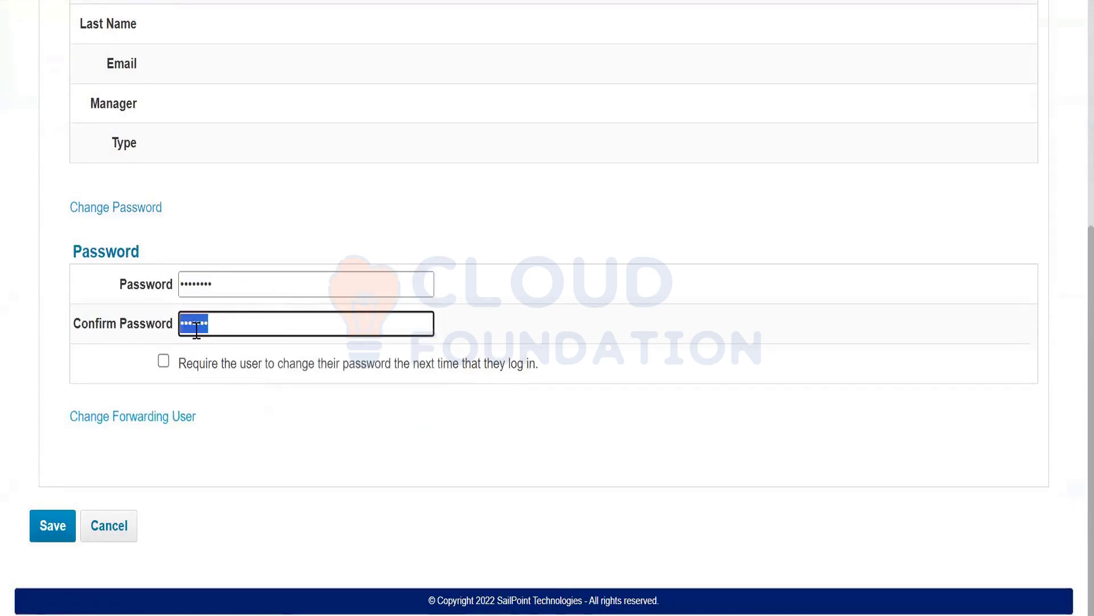
text(adm)
click(57, 527)
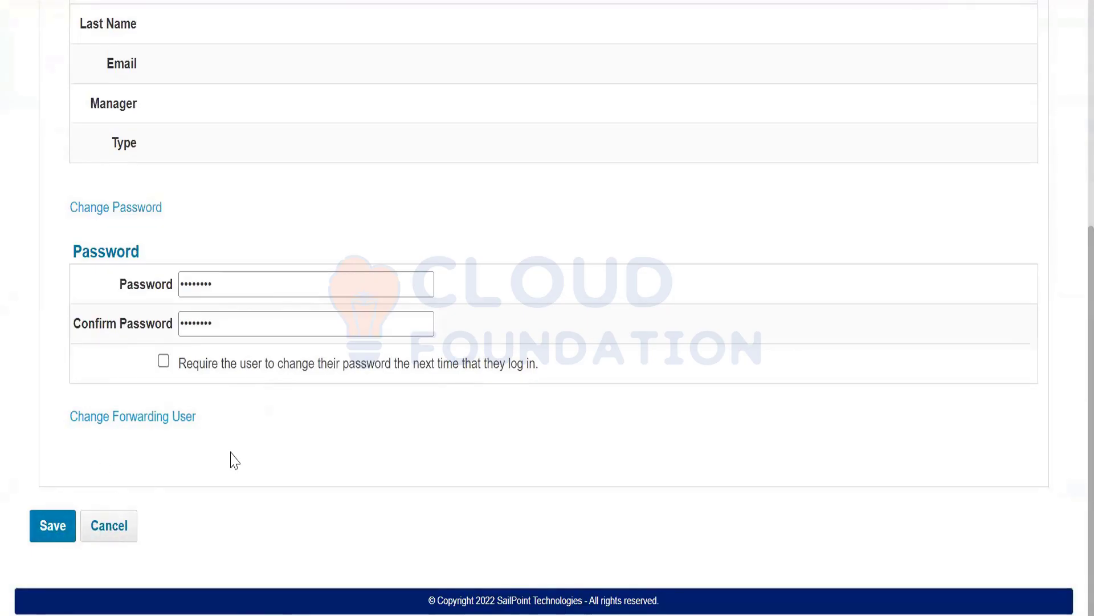
click(51, 527)
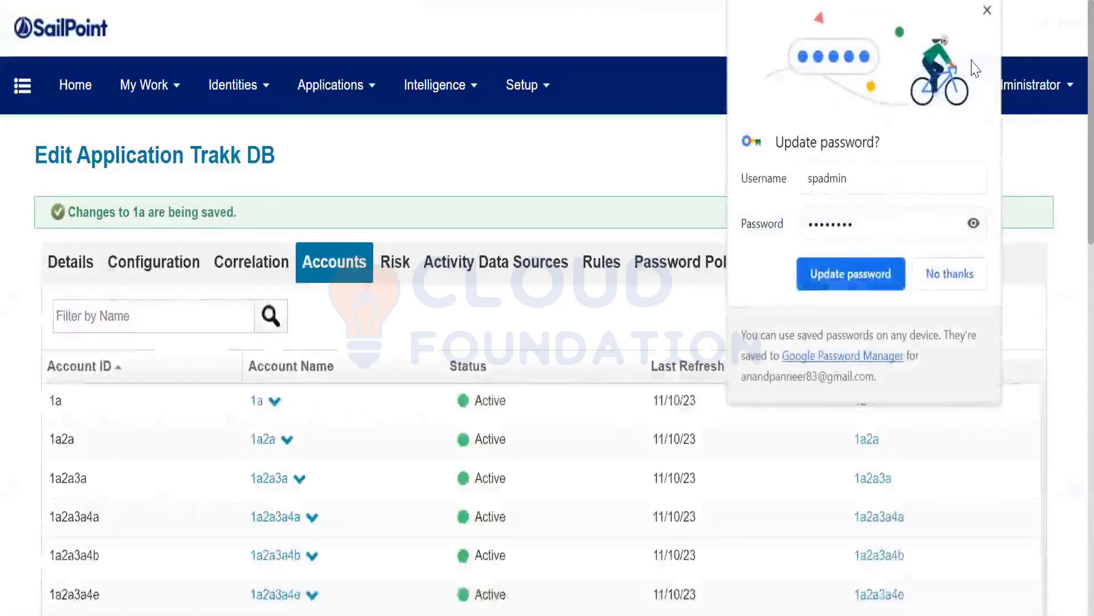
Dismiss the browser's password prompt and log out of the administrator session.
click(988, 10)
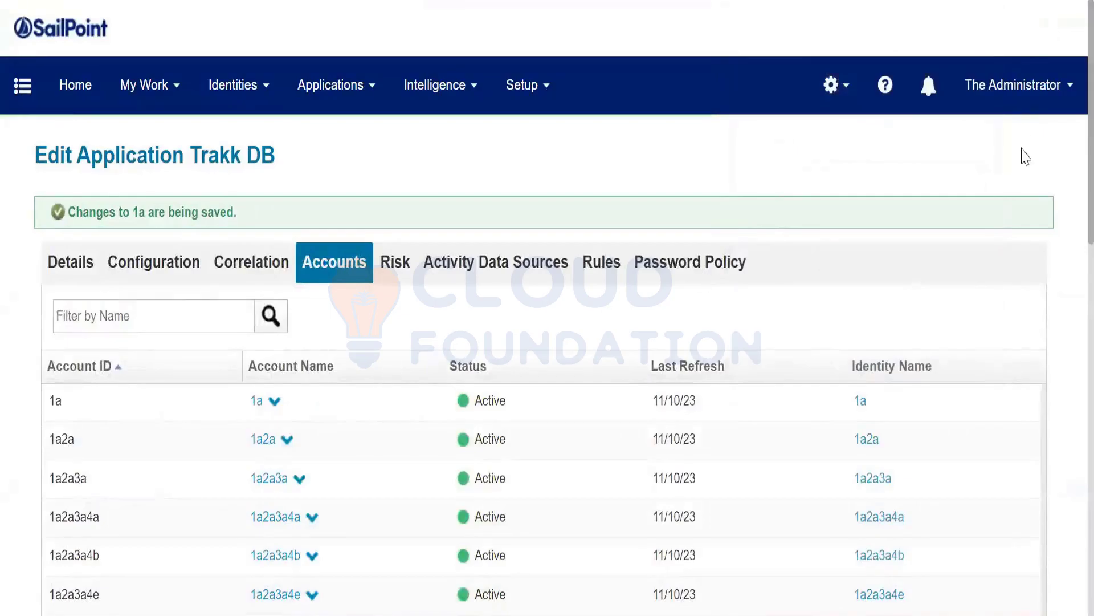
click(1063, 87)
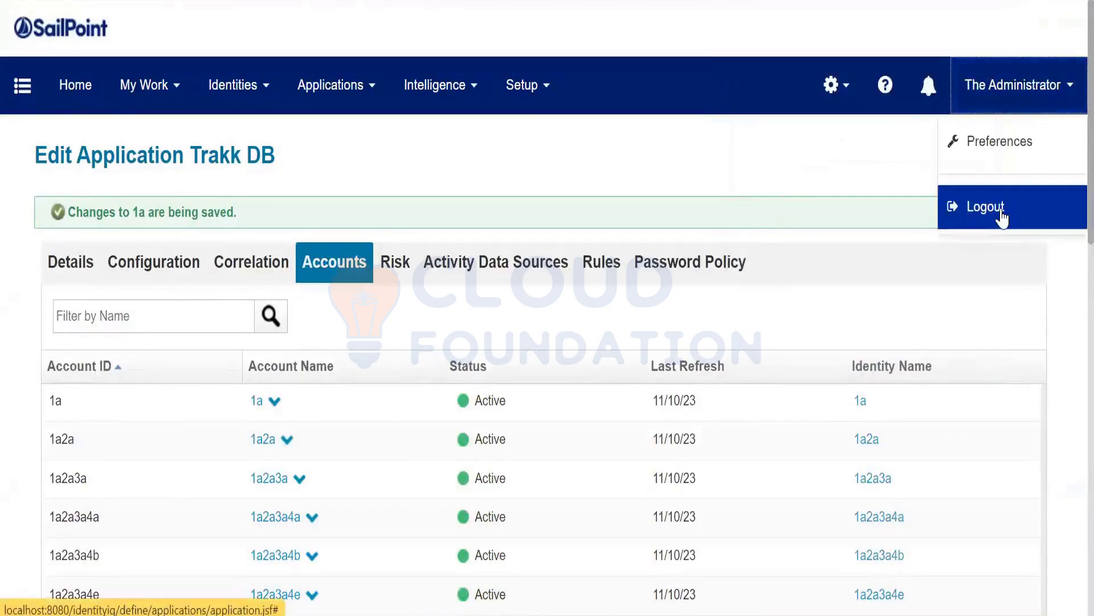
click(1001, 215)
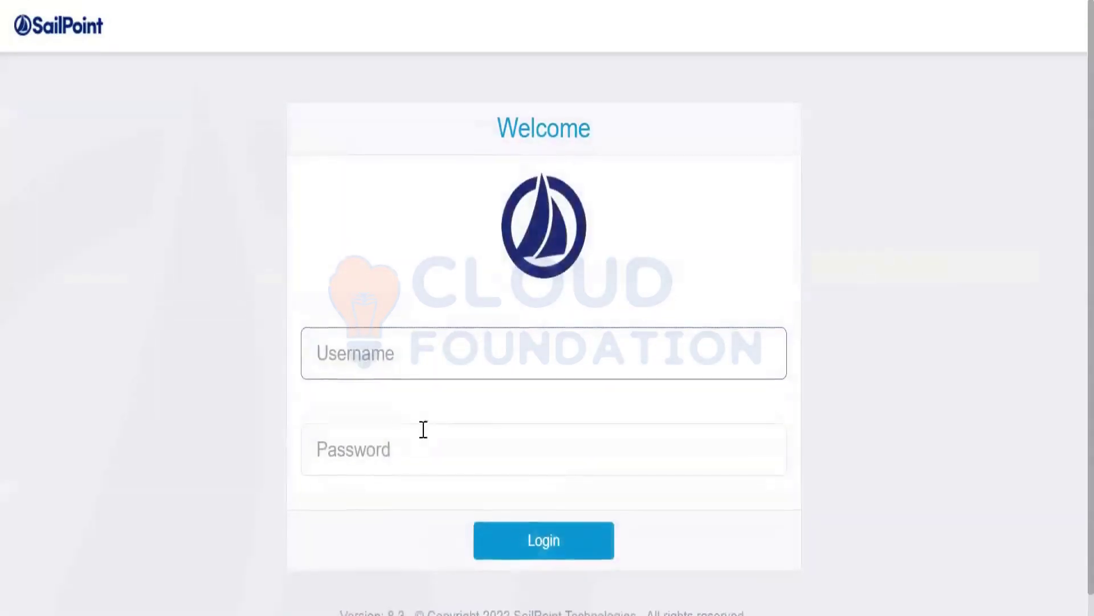
Sign in as user 1a with the new password.
click(441, 356)
text(1a)
click(404, 448)
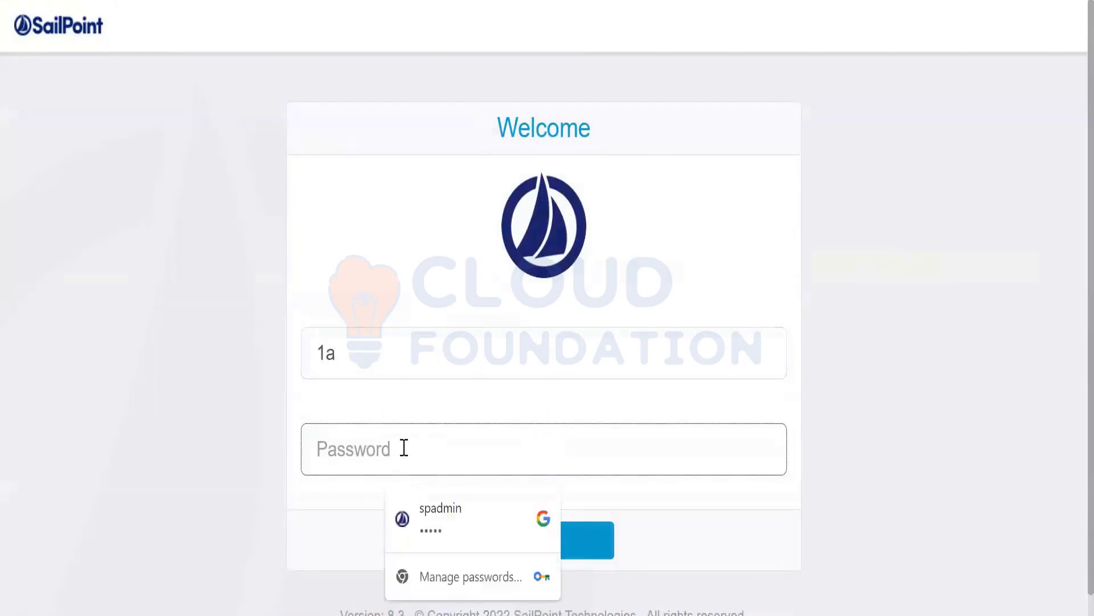
text(admi)
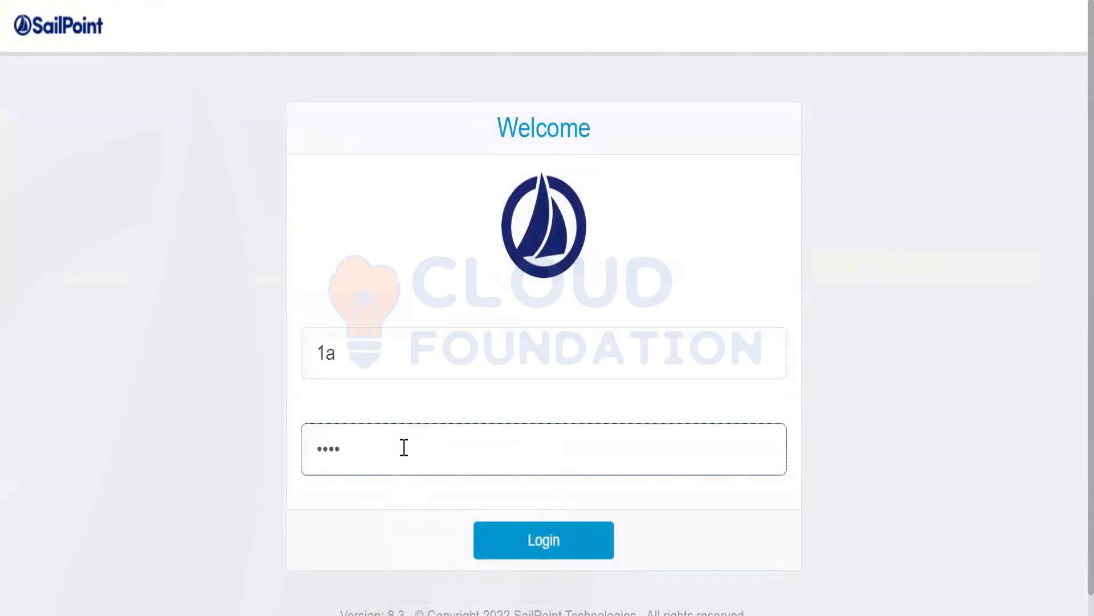
click(565, 556)
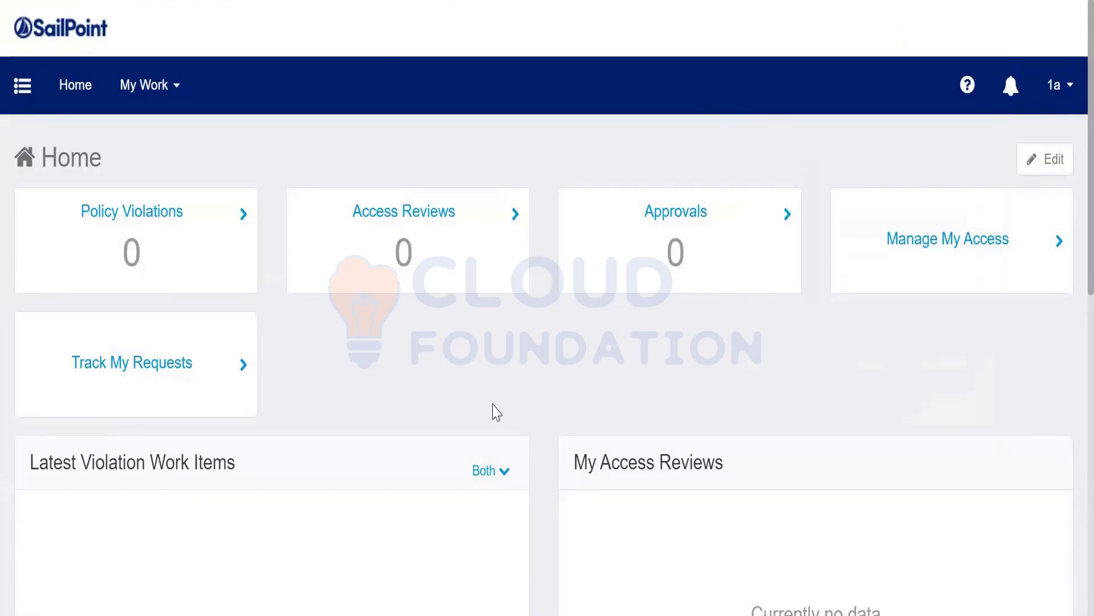
click(22, 91)
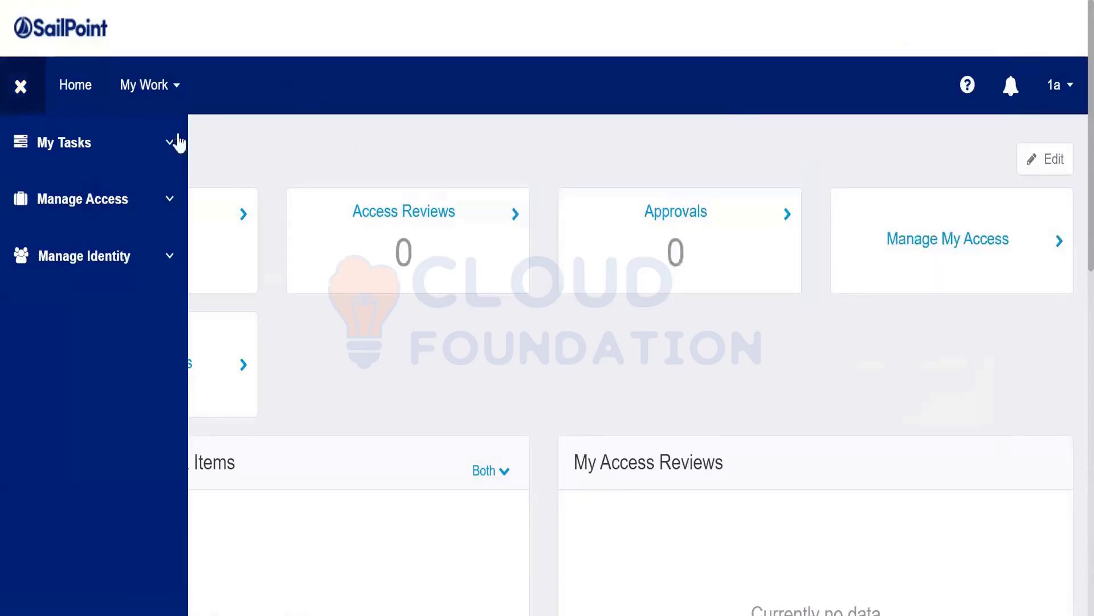
click(20, 104)
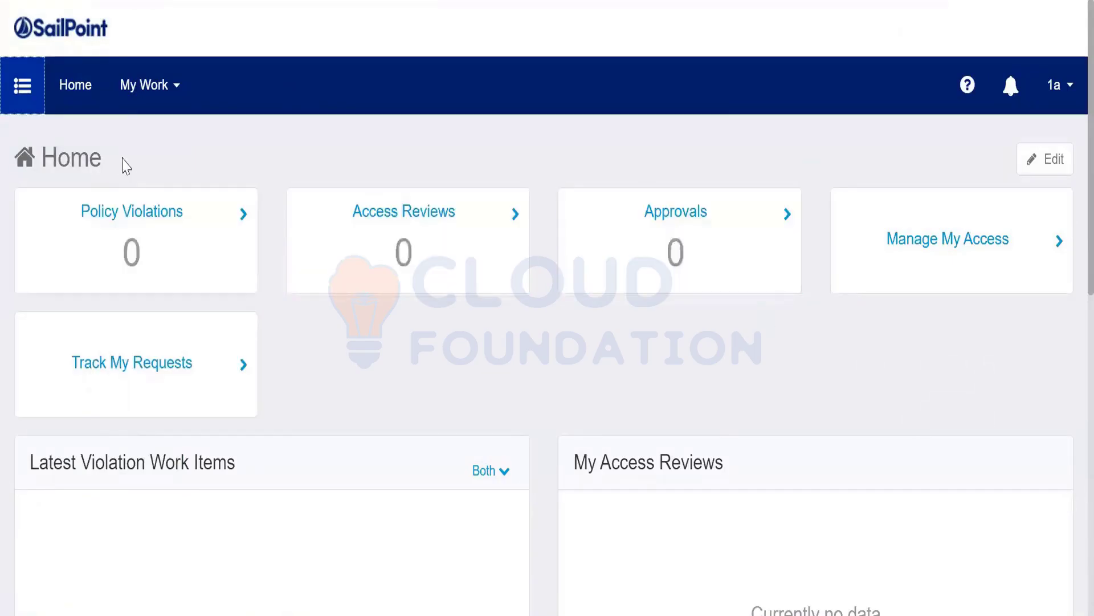
click(175, 92)
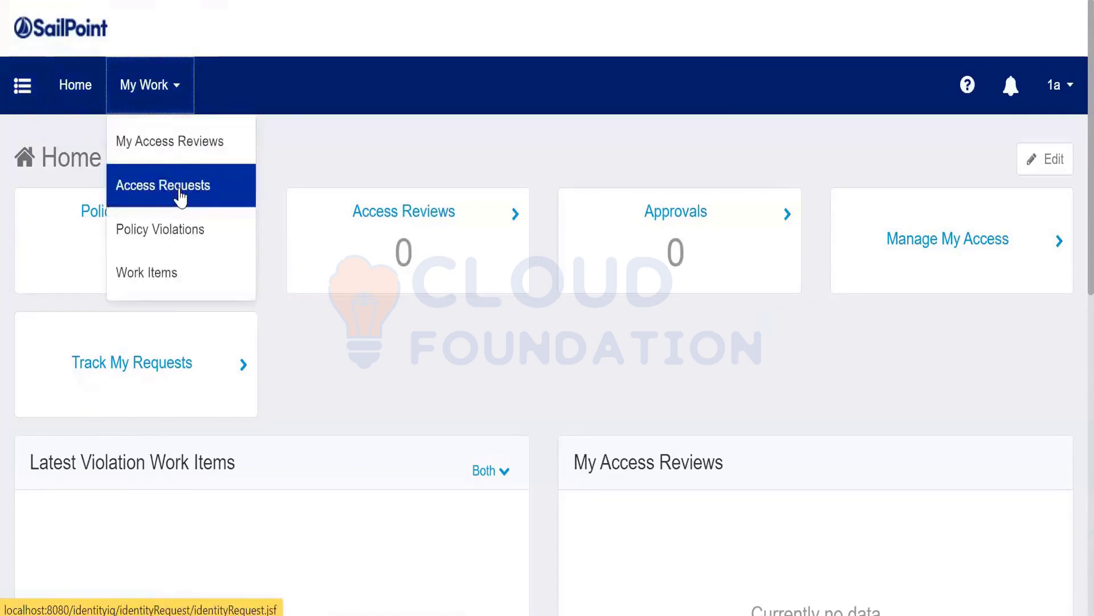
click(180, 196)
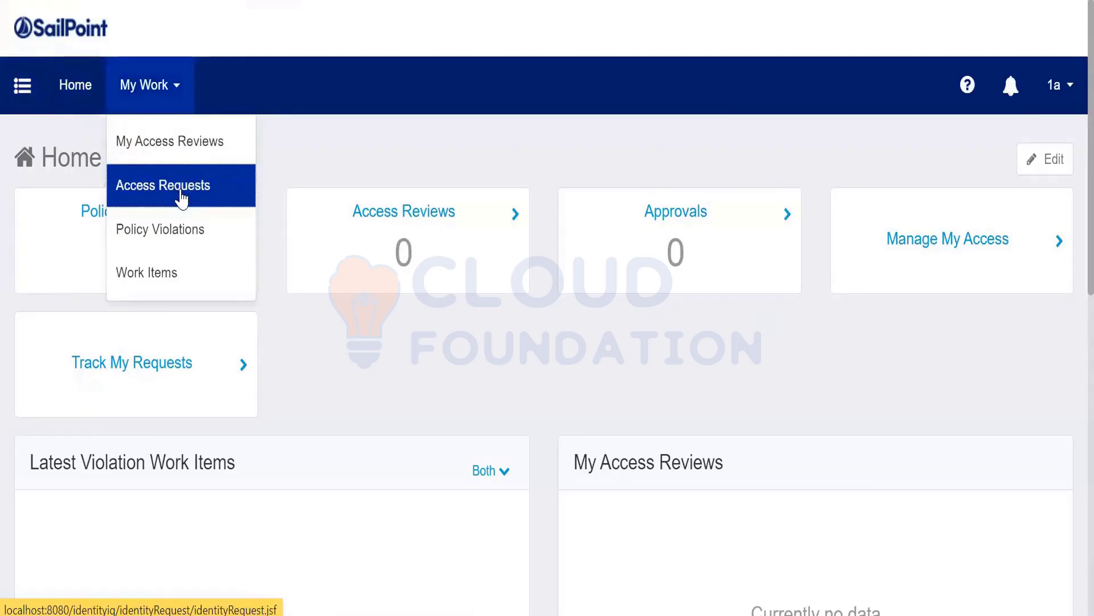
click(181, 194)
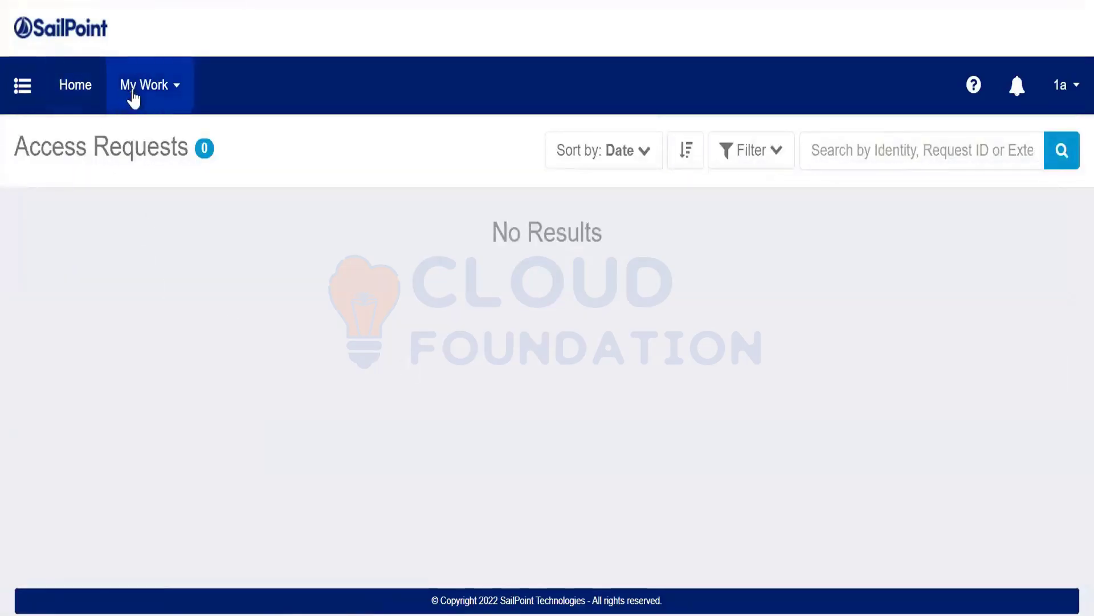
click(94, 85)
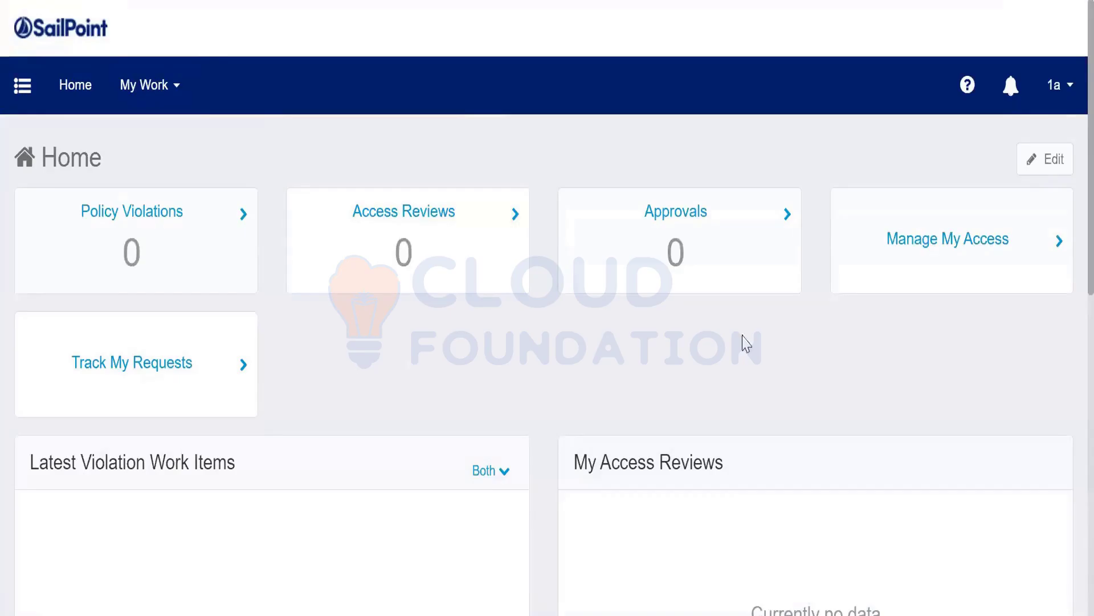
click(914, 279)
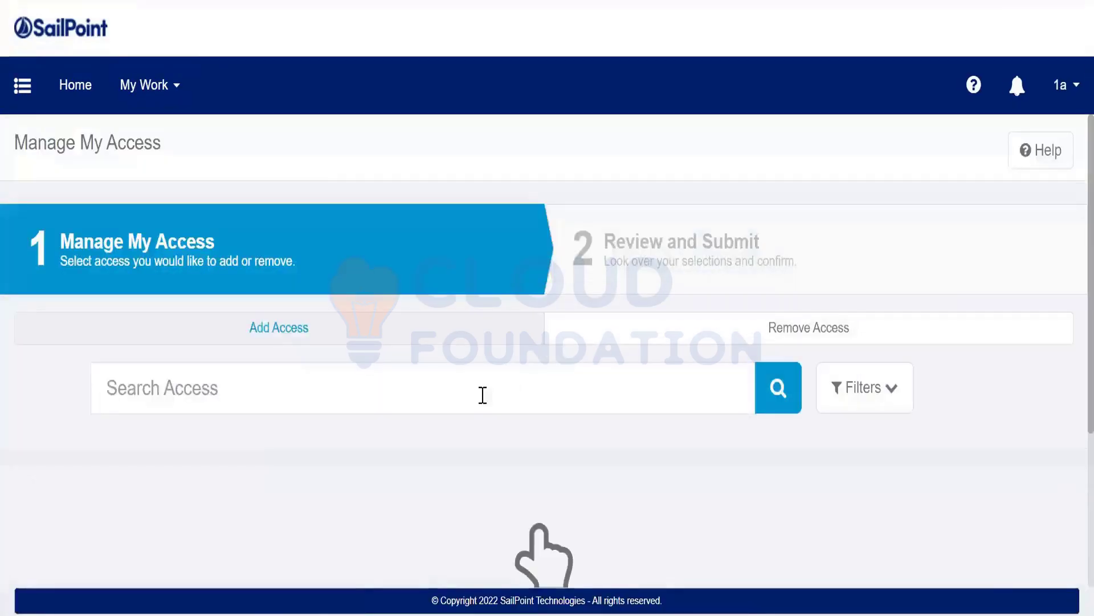
Start a Search Access query, then clear the partially typed text.
click(496, 388)
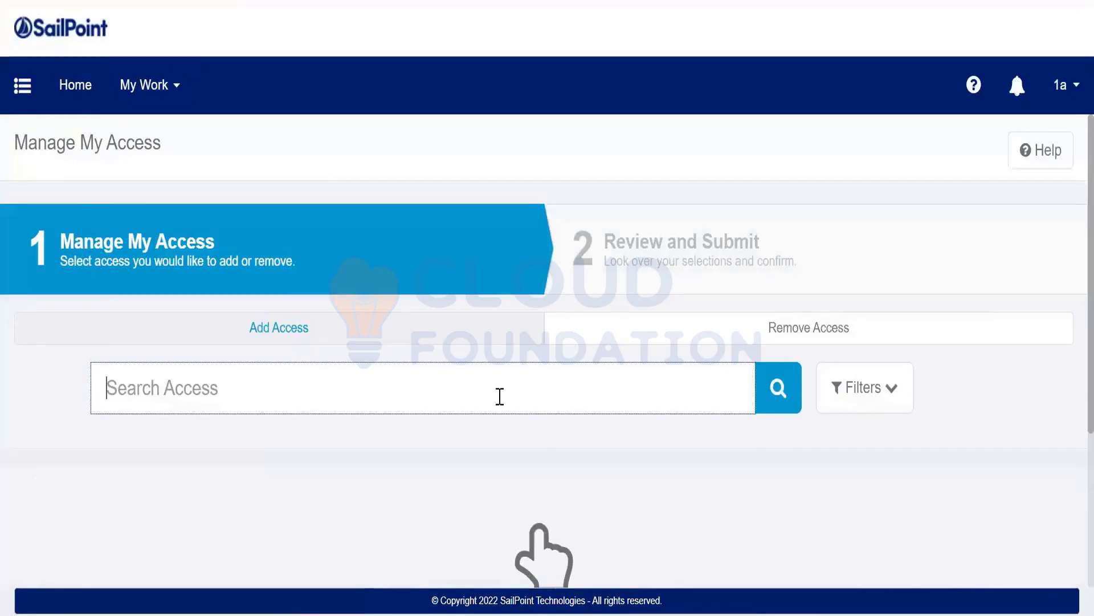
scroll(500, 396, down, 2)
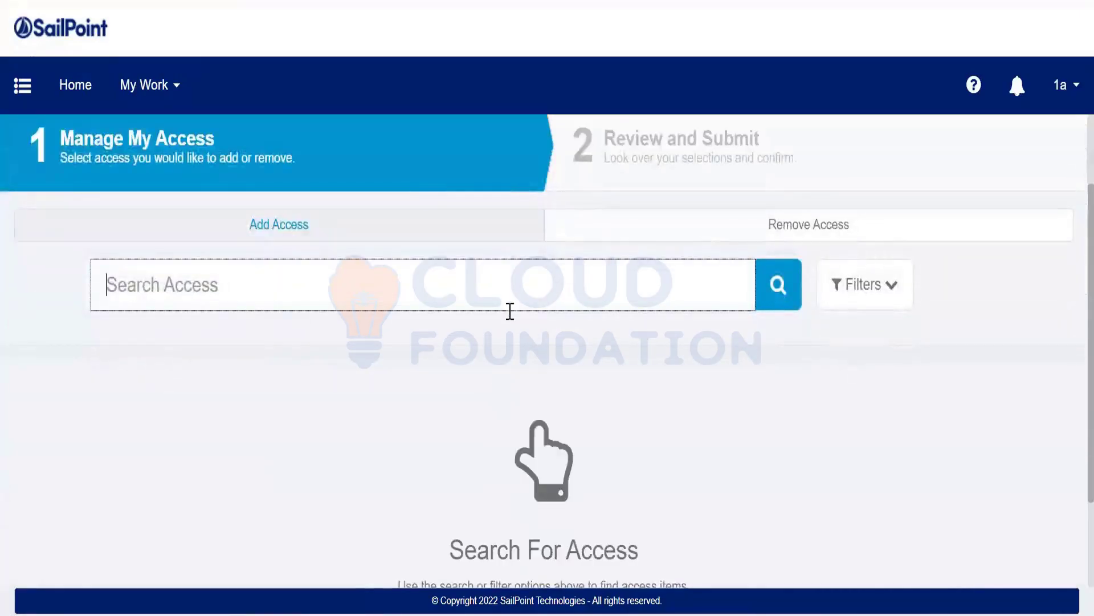
scroll(502, 319, up, 2)
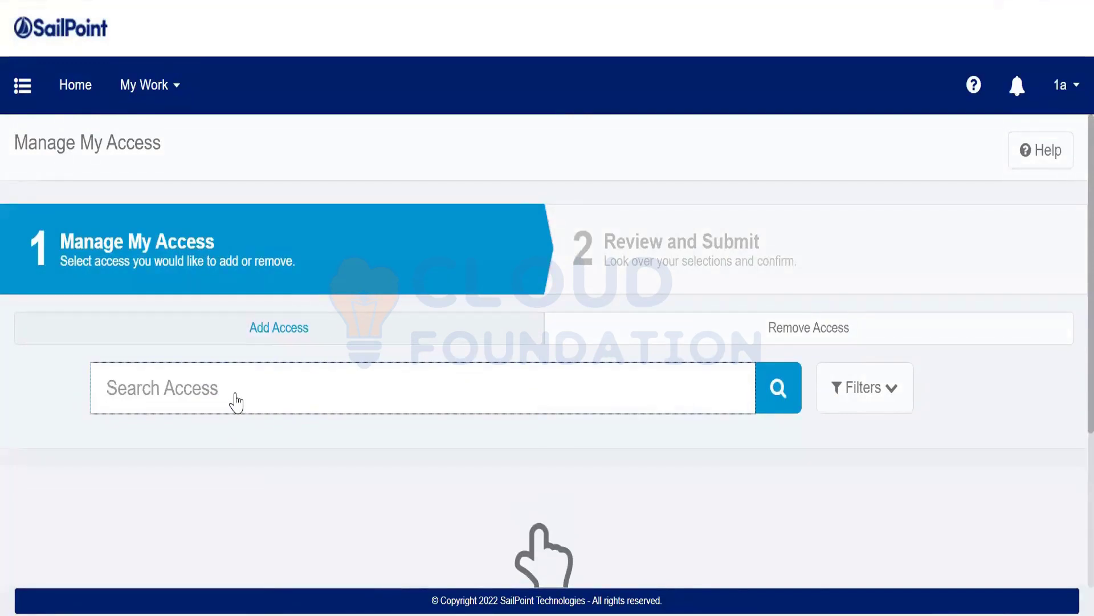
text(trakk)
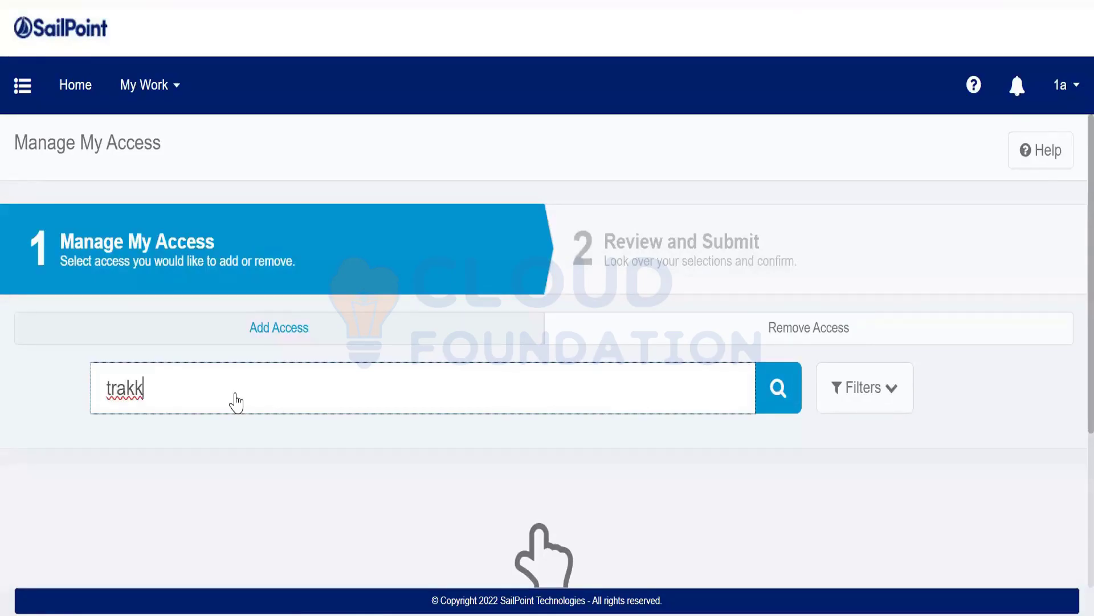
key(BackSpace)
key(BackSpace)
key(BackSpace)
key(BackSpace)
key(BackSpace)
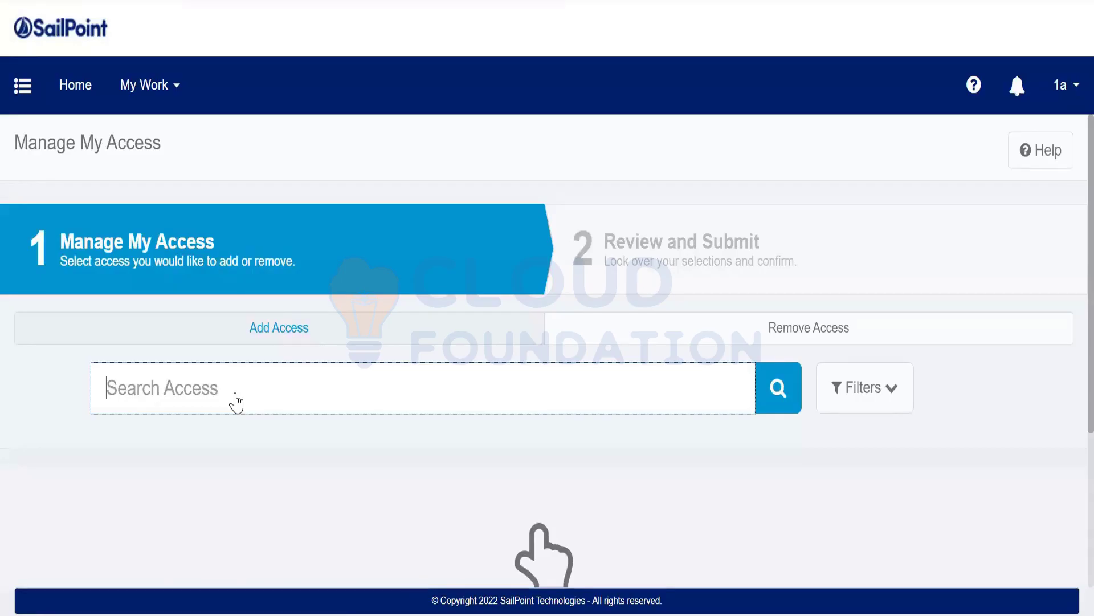
Search access for 'trakk' and expand the Filter Access panel.
click(236, 402)
text(trakk)
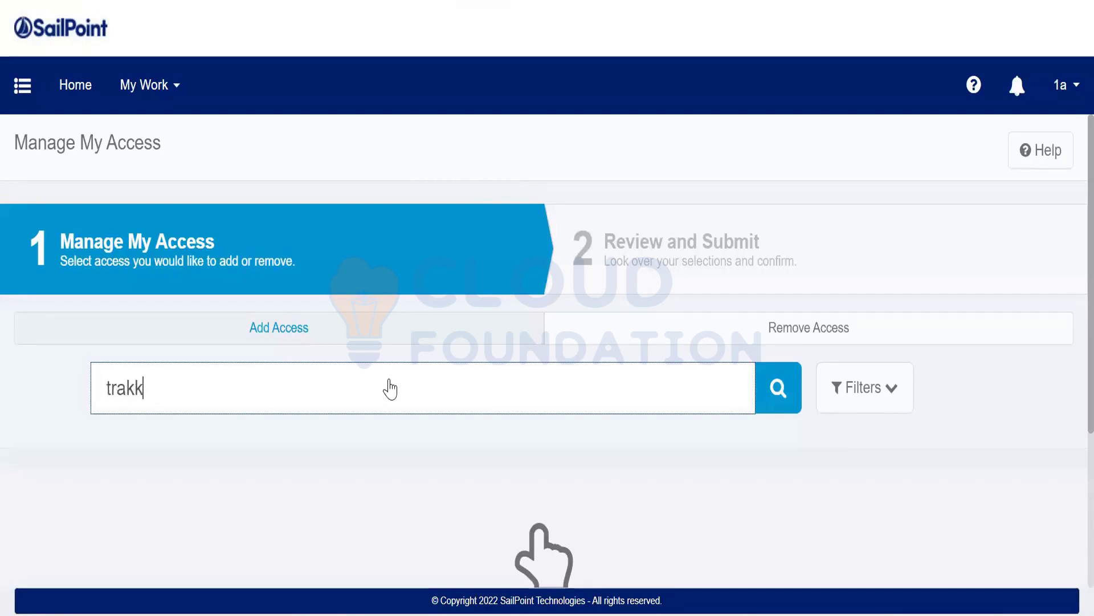
click(894, 383)
scroll(795, 490, down, 2)
scroll(301, 471, down, 3)
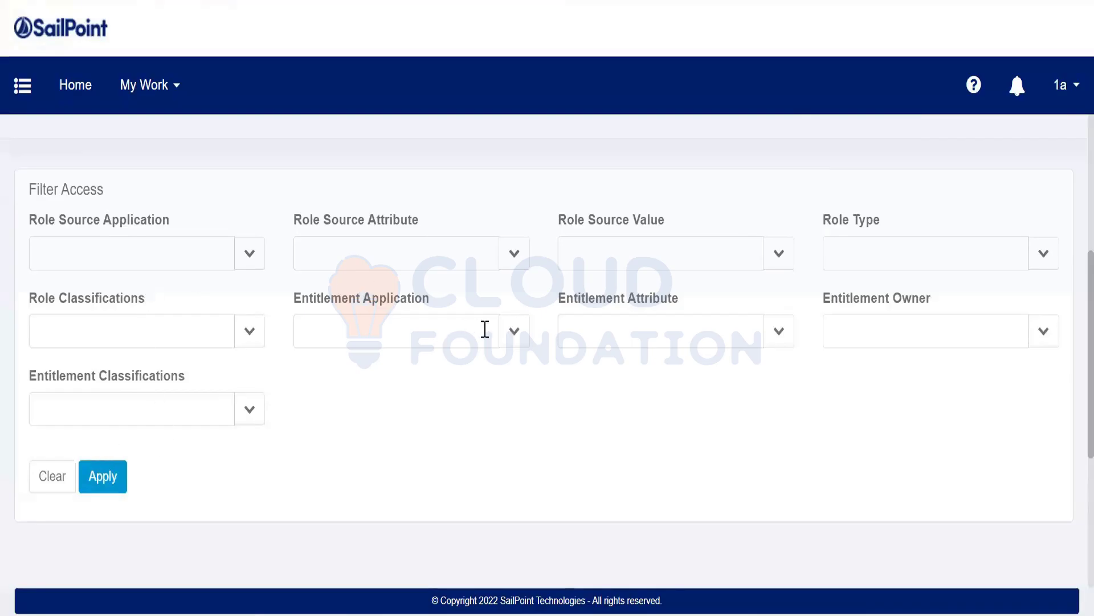
Filter the trakk search to Role Source Application Trakk DB and apply it.
click(519, 348)
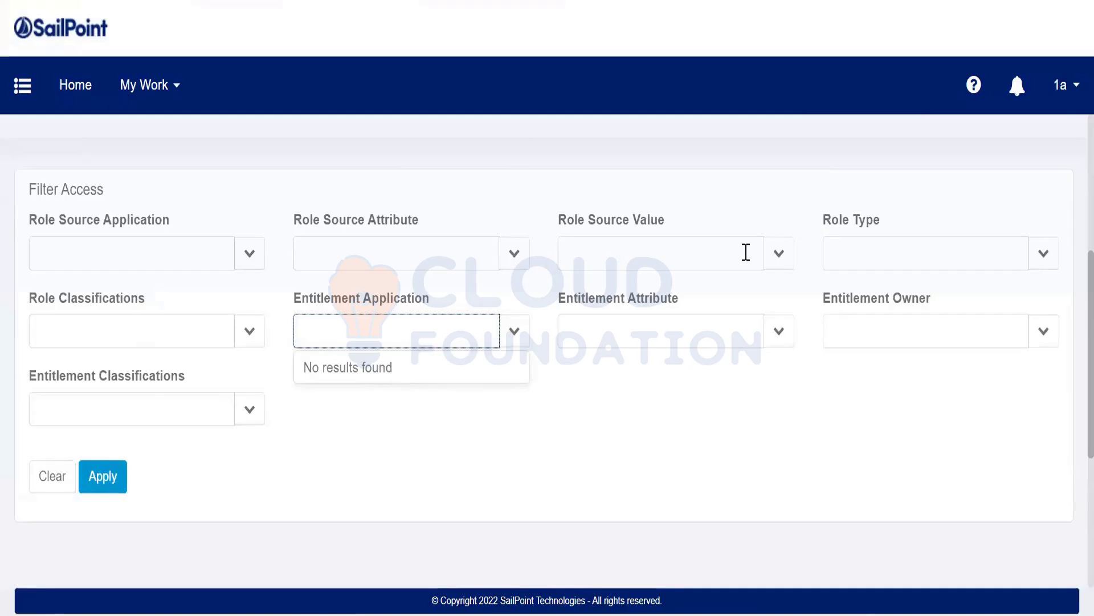
click(249, 254)
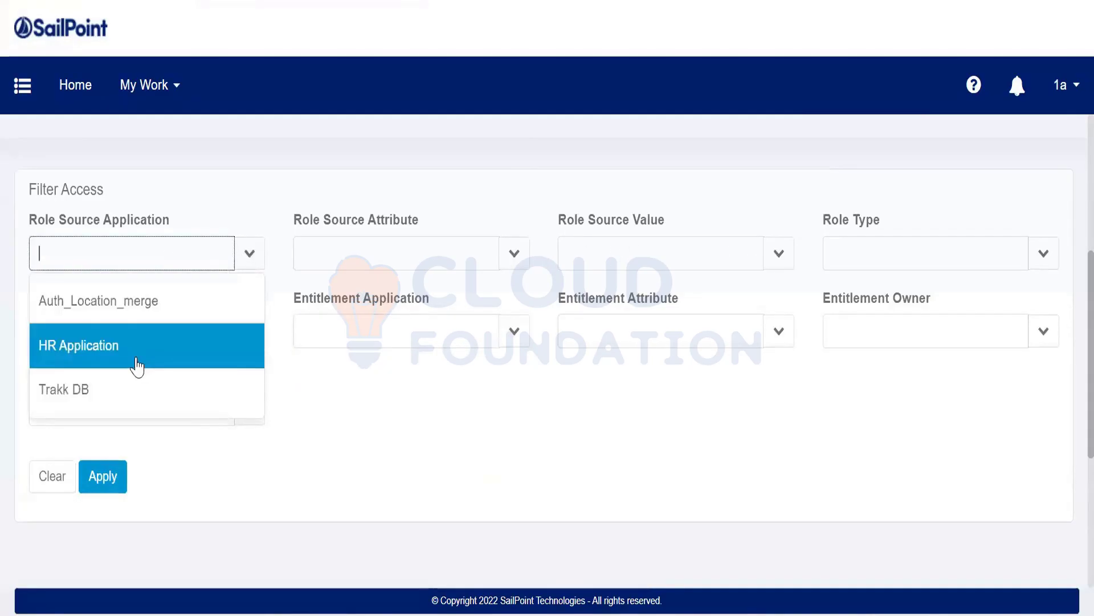
click(87, 393)
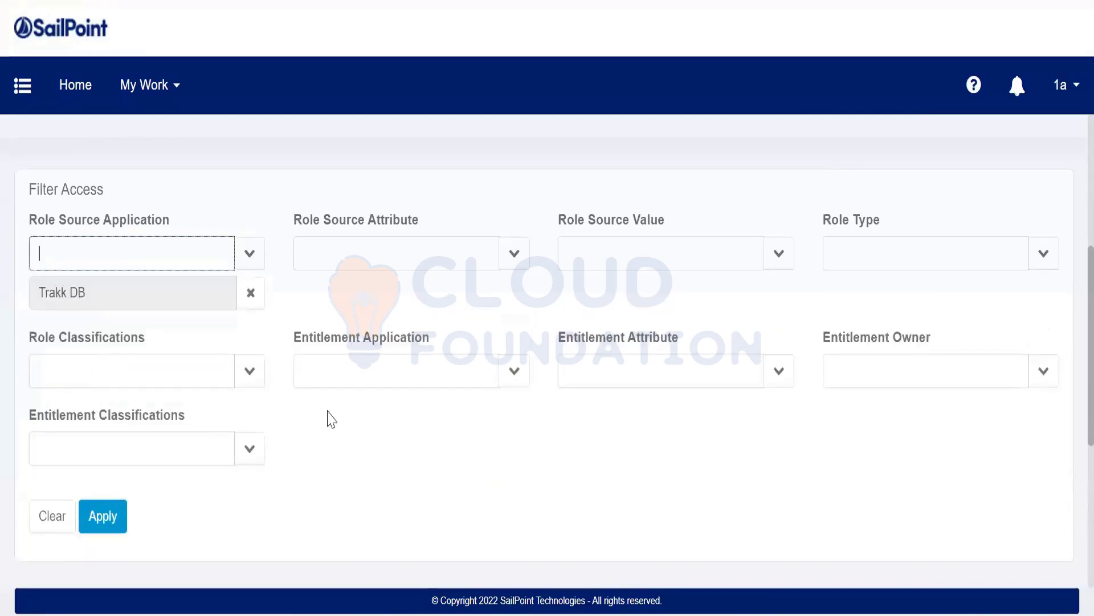
click(94, 520)
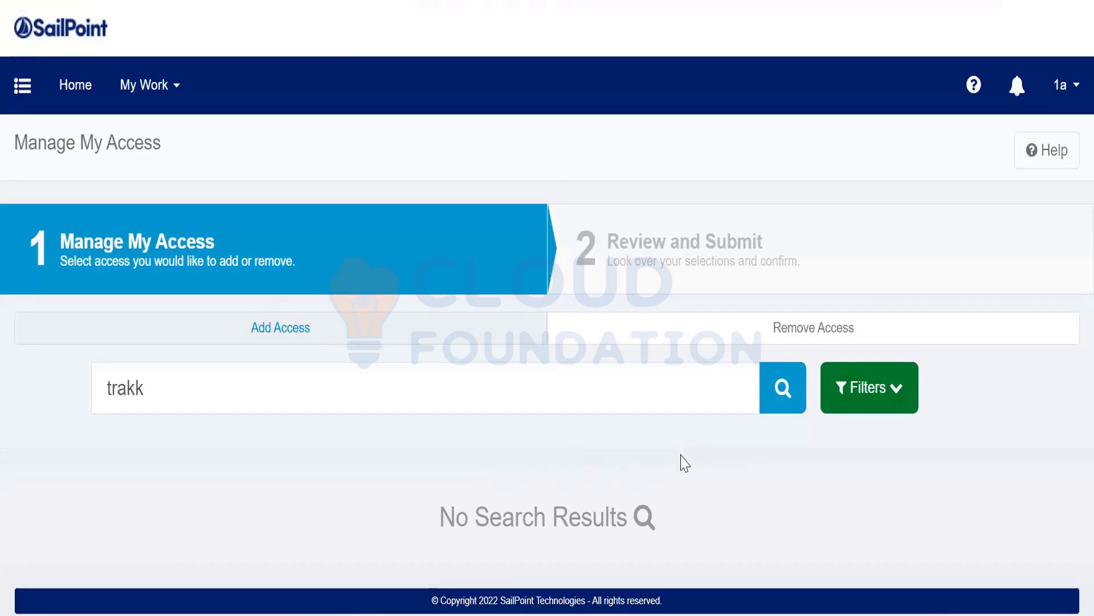
click(1070, 93)
Log back in as the administrator and filter the Entitlement Catalog by 'tra'.
click(995, 206)
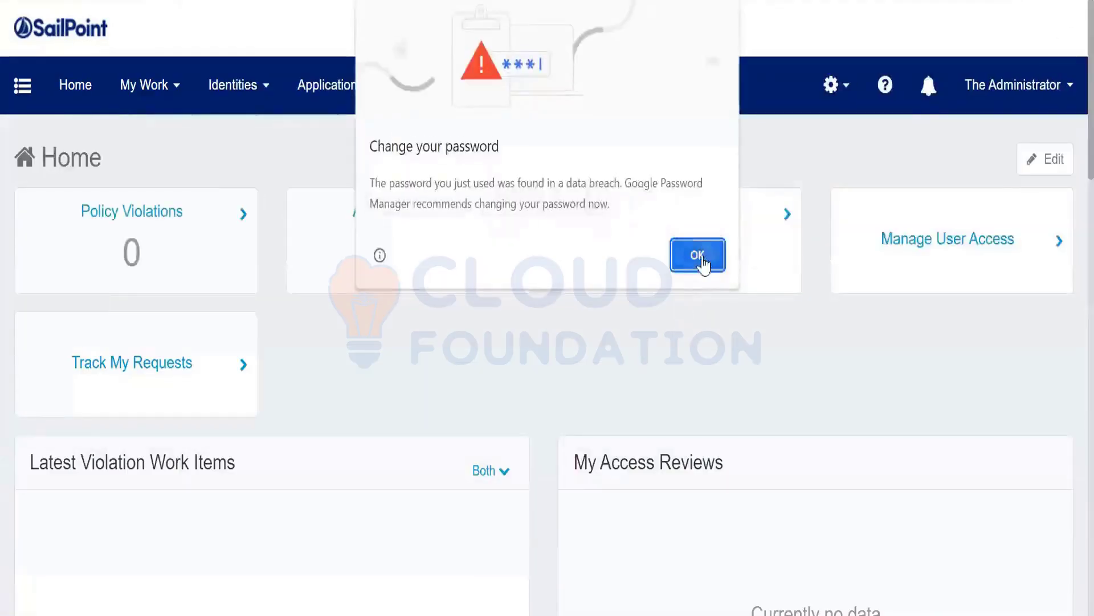
click(702, 261)
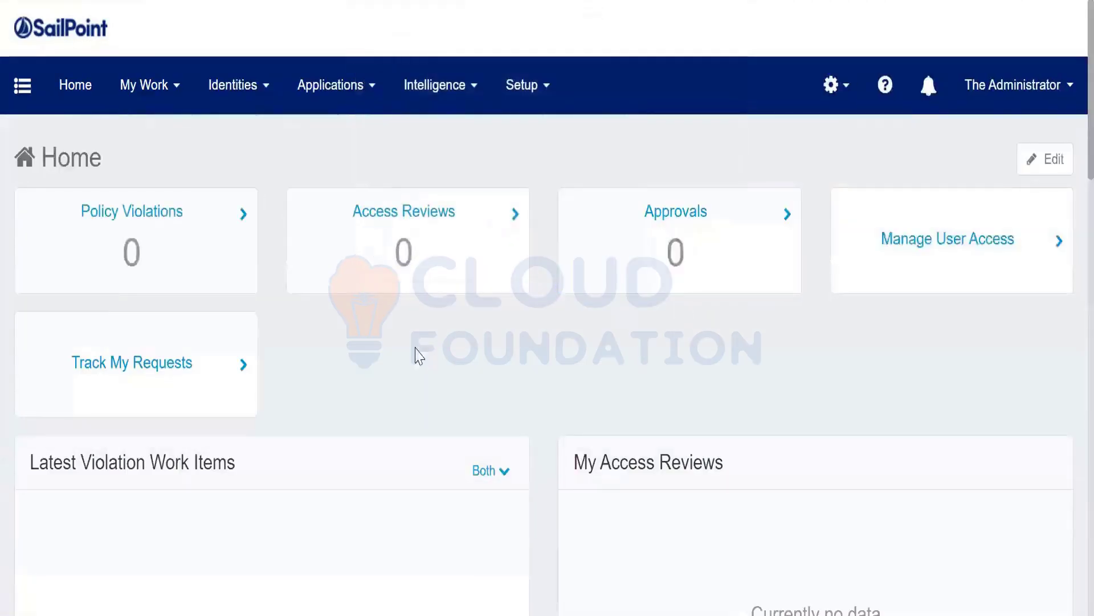
click(324, 92)
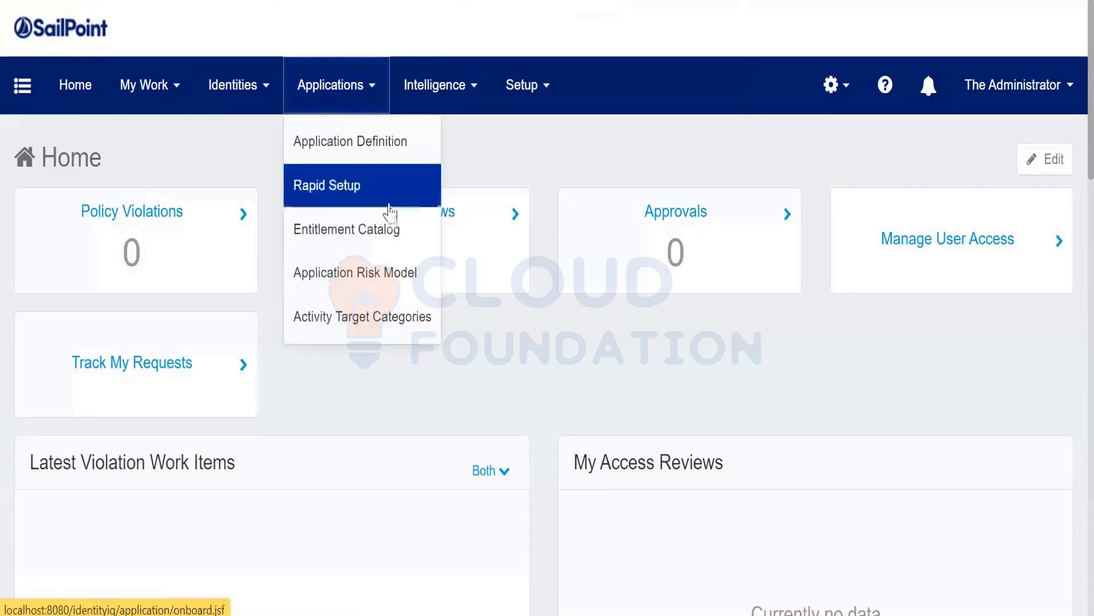
click(391, 234)
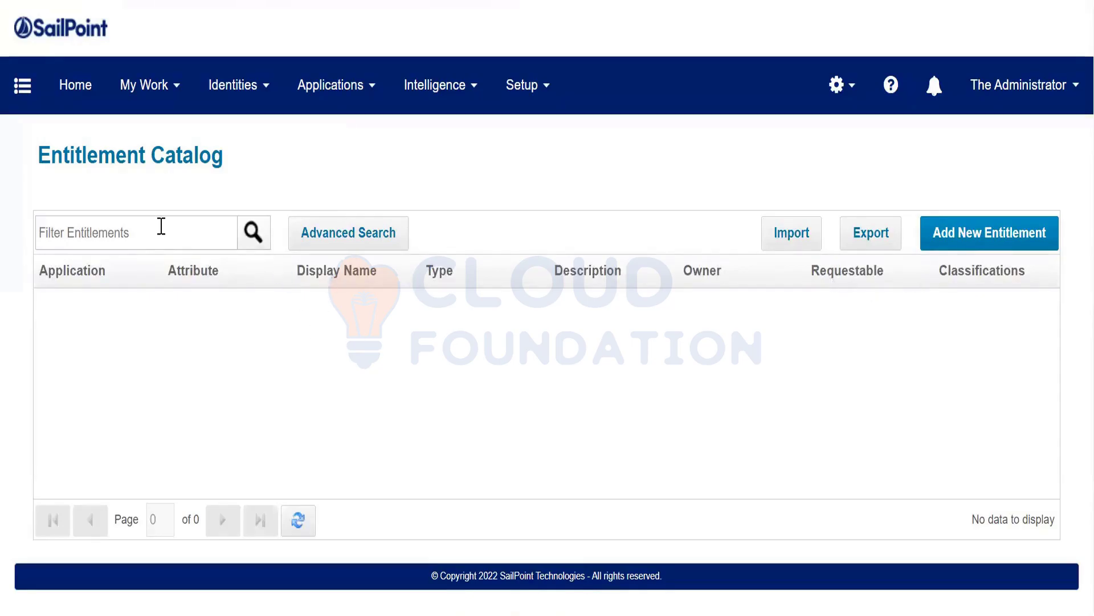
click(161, 226)
text(tra)
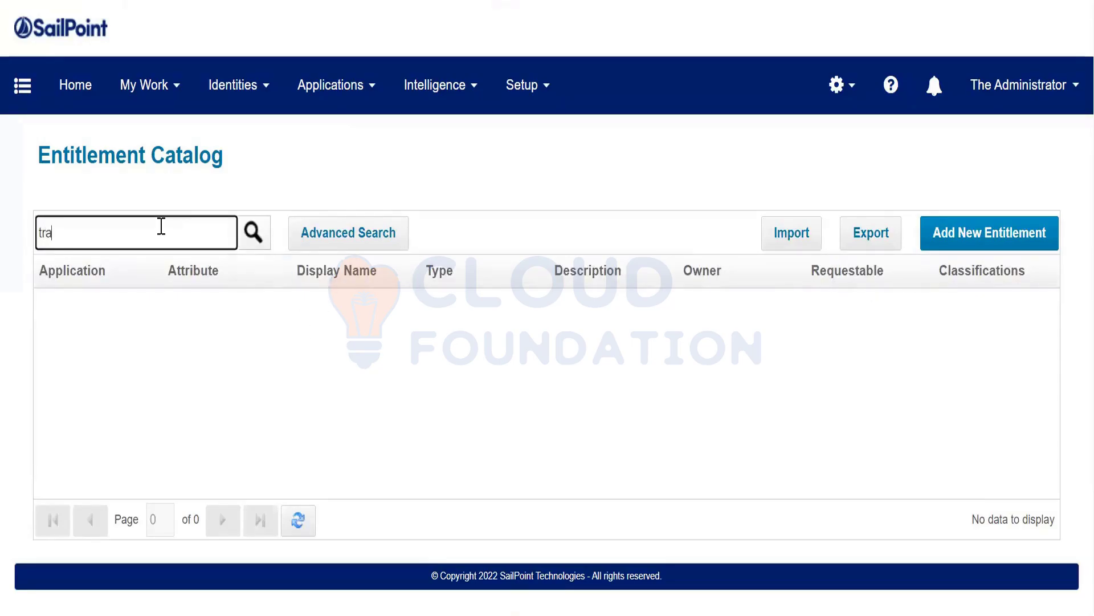
Open the Trakk DB application from the Application Definition list for editing.
click(334, 102)
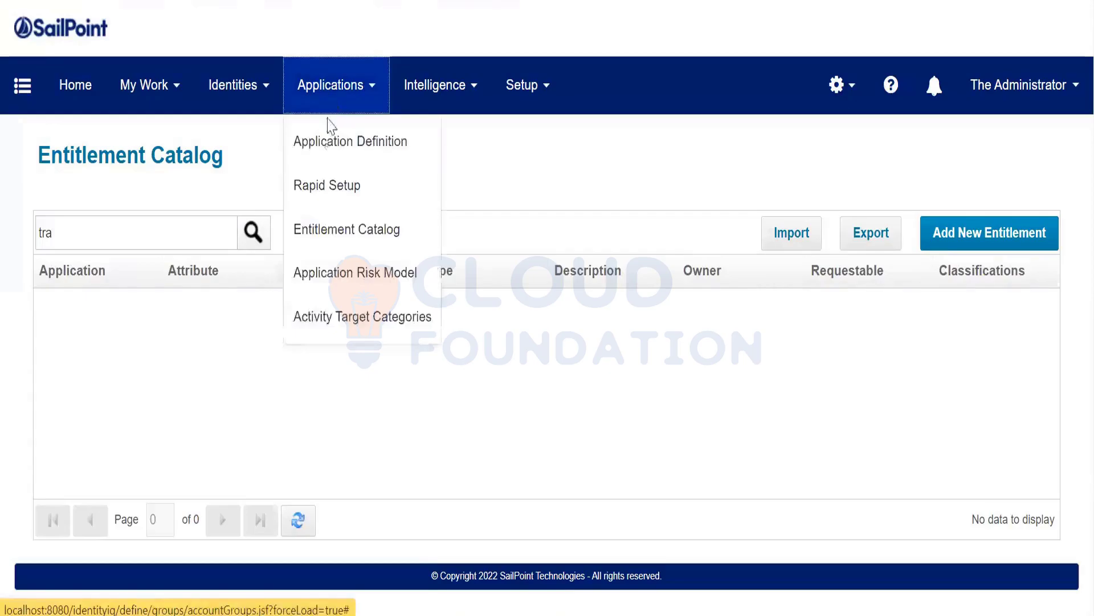
click(339, 151)
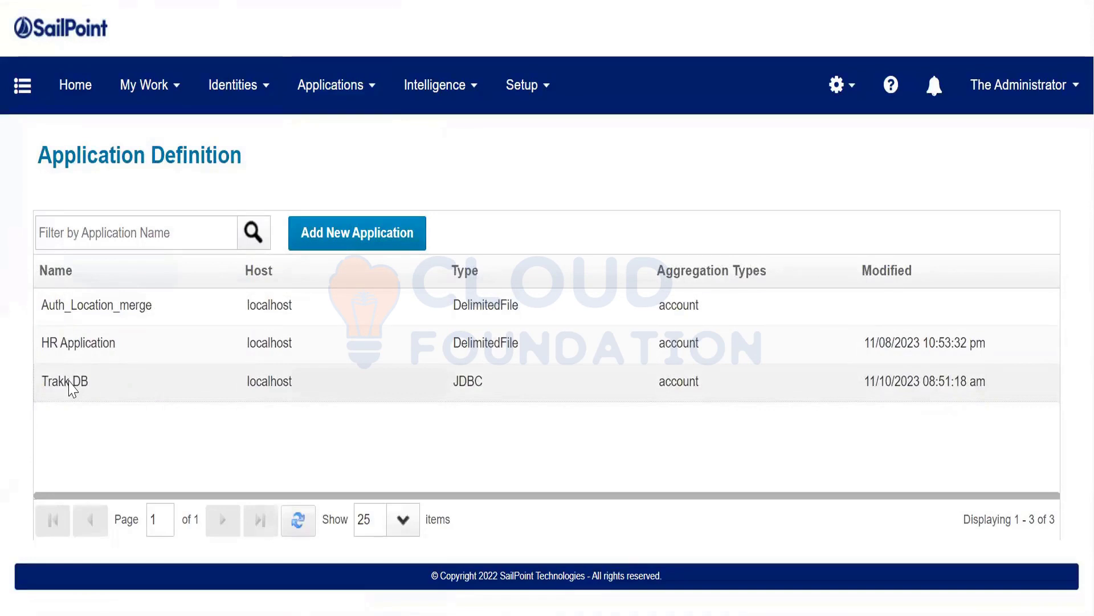
click(69, 384)
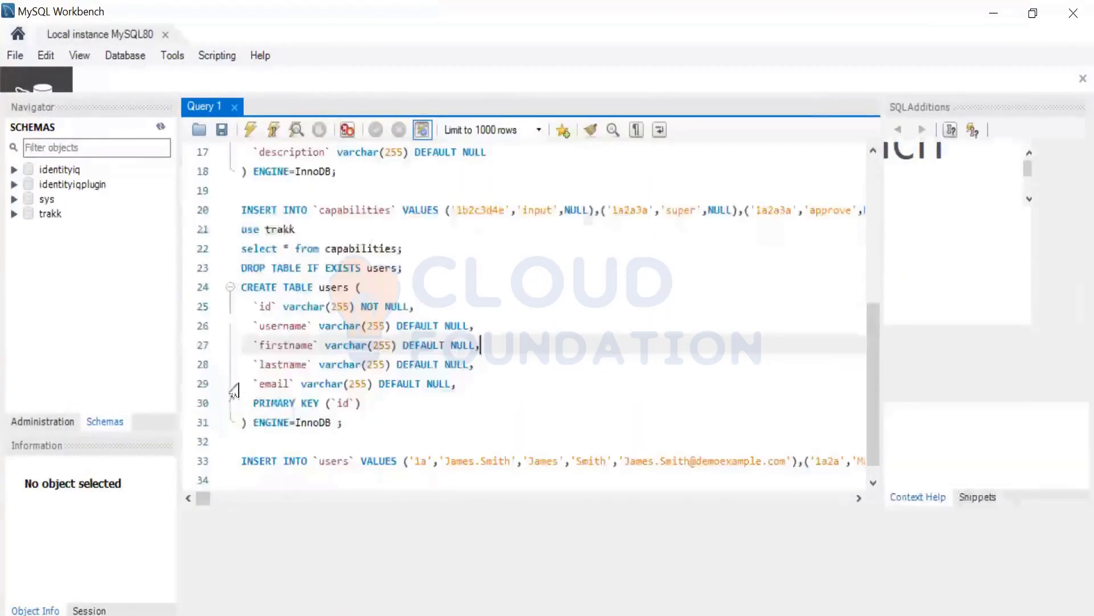
Expand trakk > Tables > capabilities in the Navigator to view its columns.
click(14, 214)
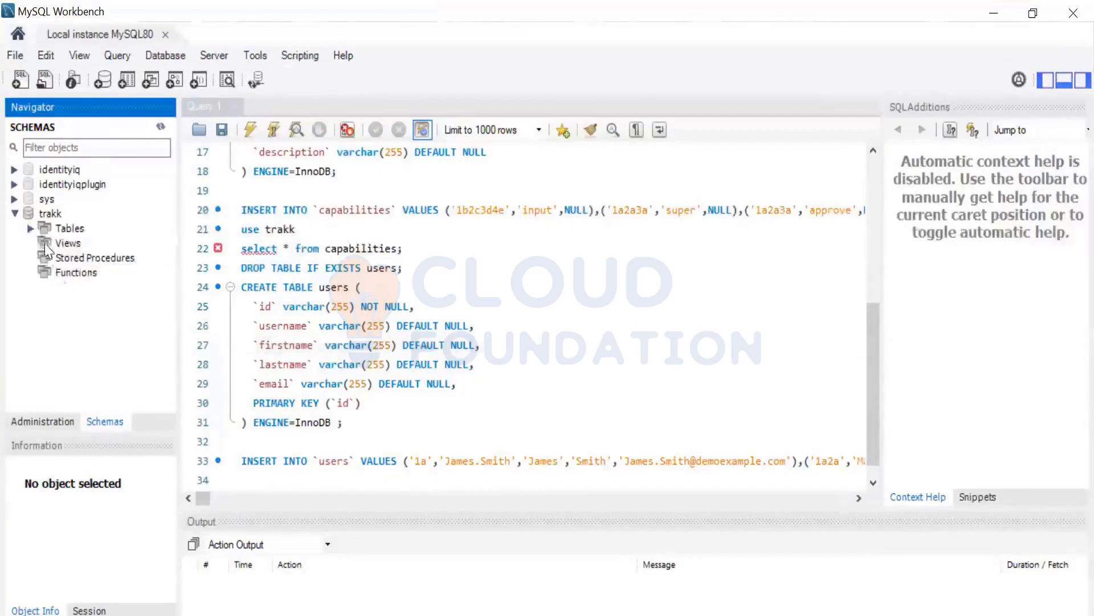
click(30, 229)
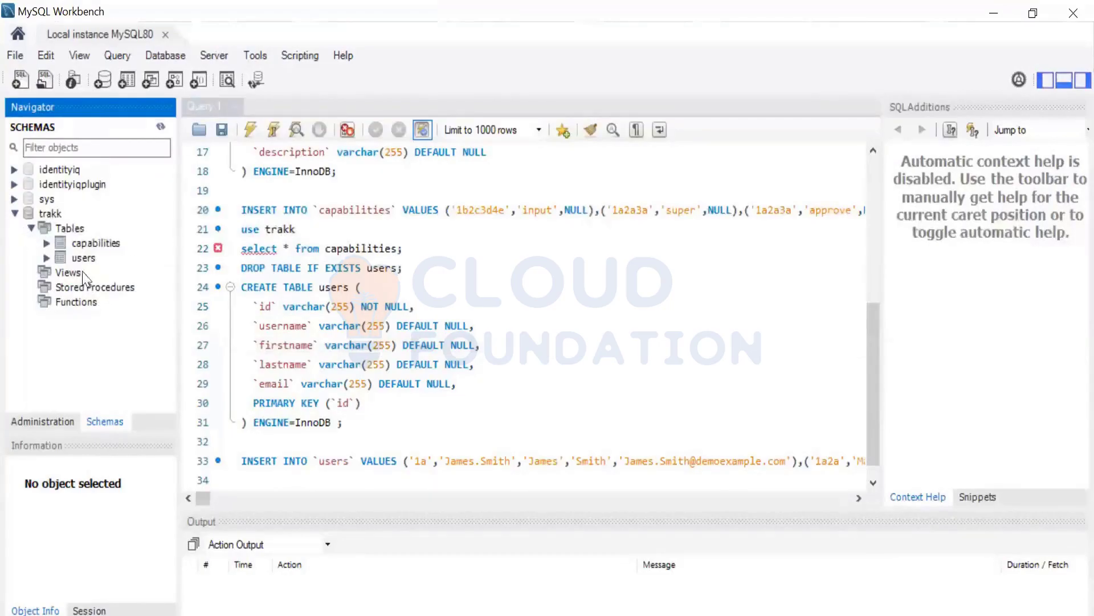
click(101, 246)
click(46, 244)
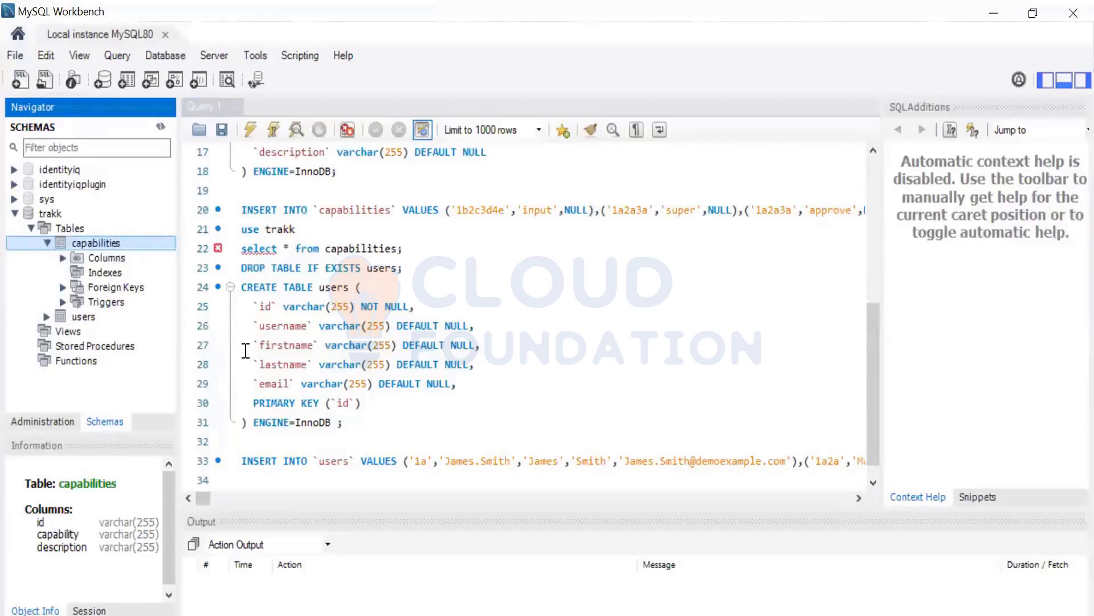
Select and execute the 'use trakk' statement, then right-click the capabilities table.
click(307, 231)
drag(308, 231, 241, 231)
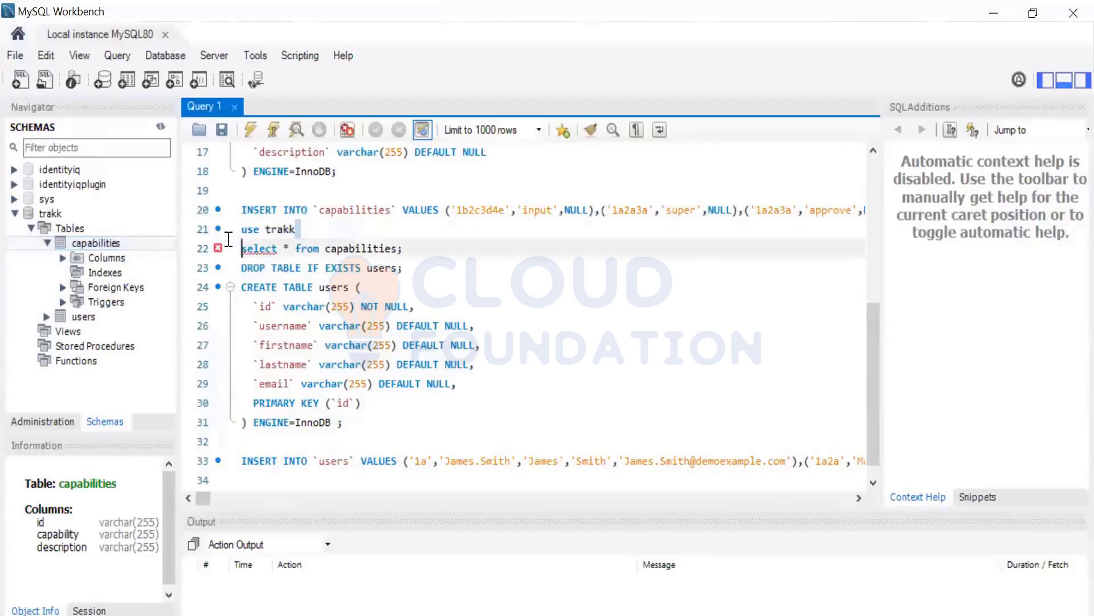
click(250, 130)
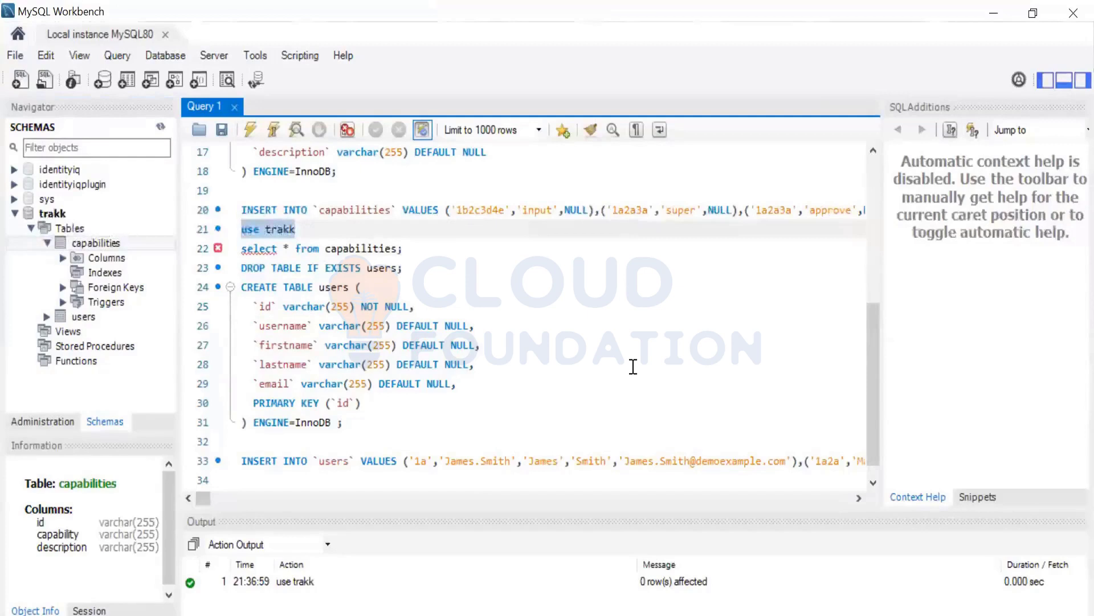
right_click(94, 243)
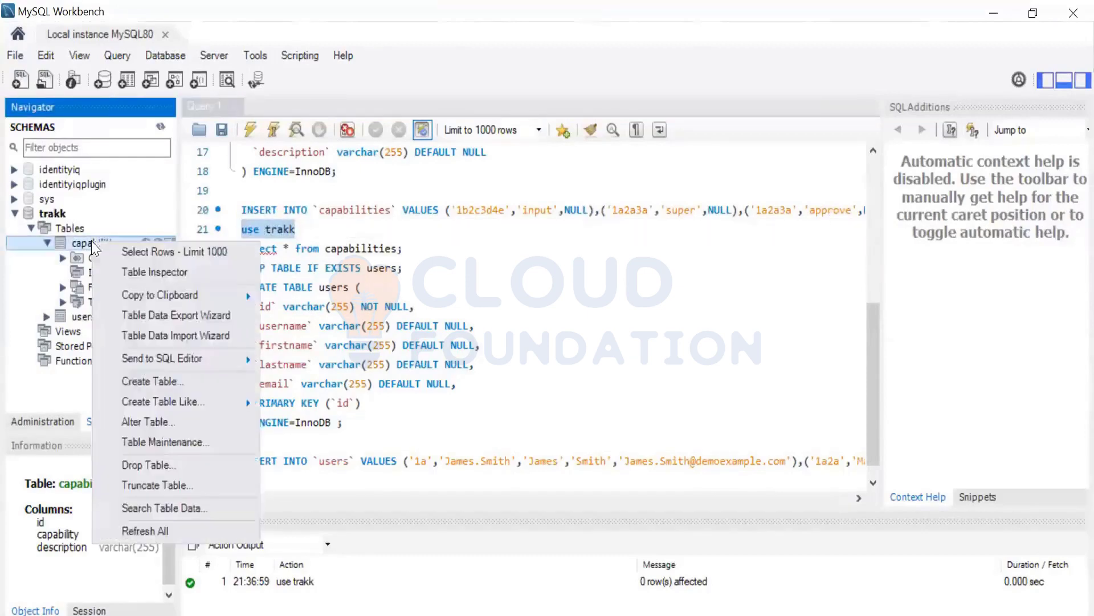
click(129, 253)
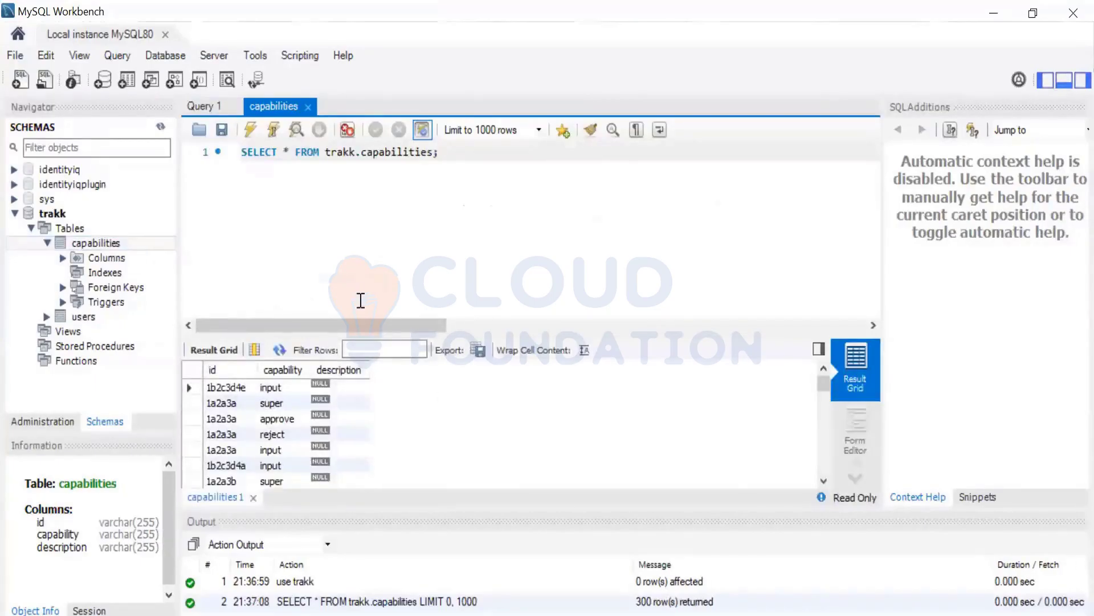
click(277, 390)
click(278, 419)
click(278, 435)
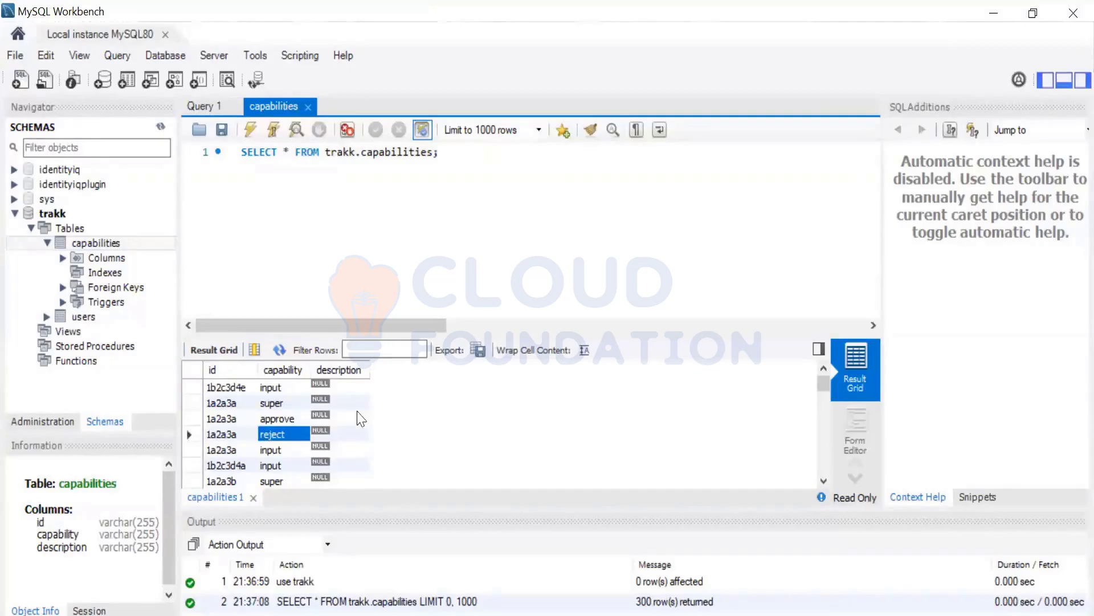
click(278, 465)
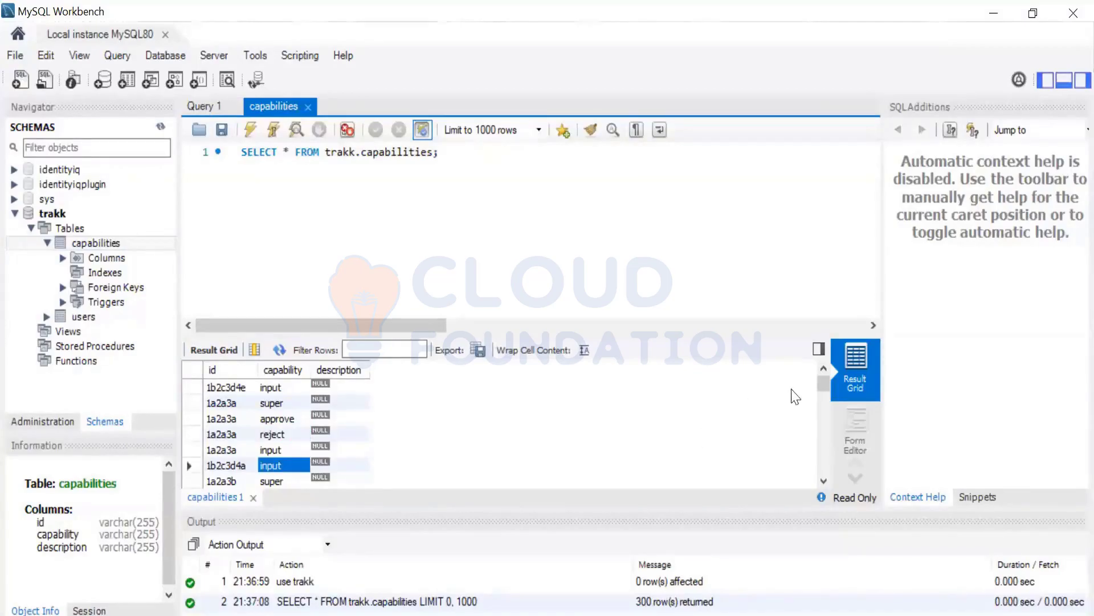
drag(827, 381, 824, 486)
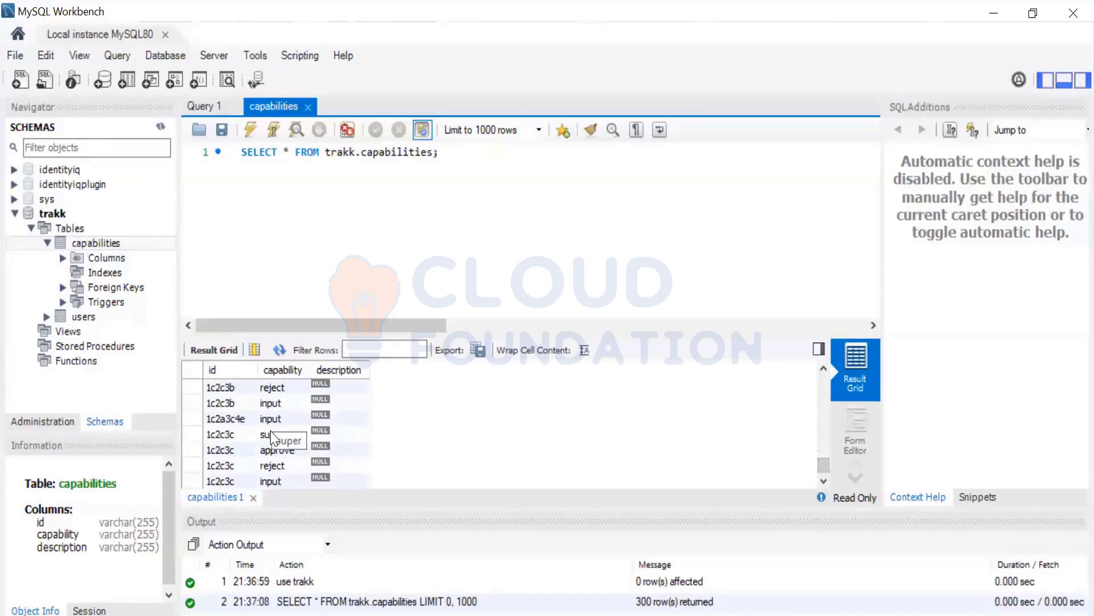
click(89, 245)
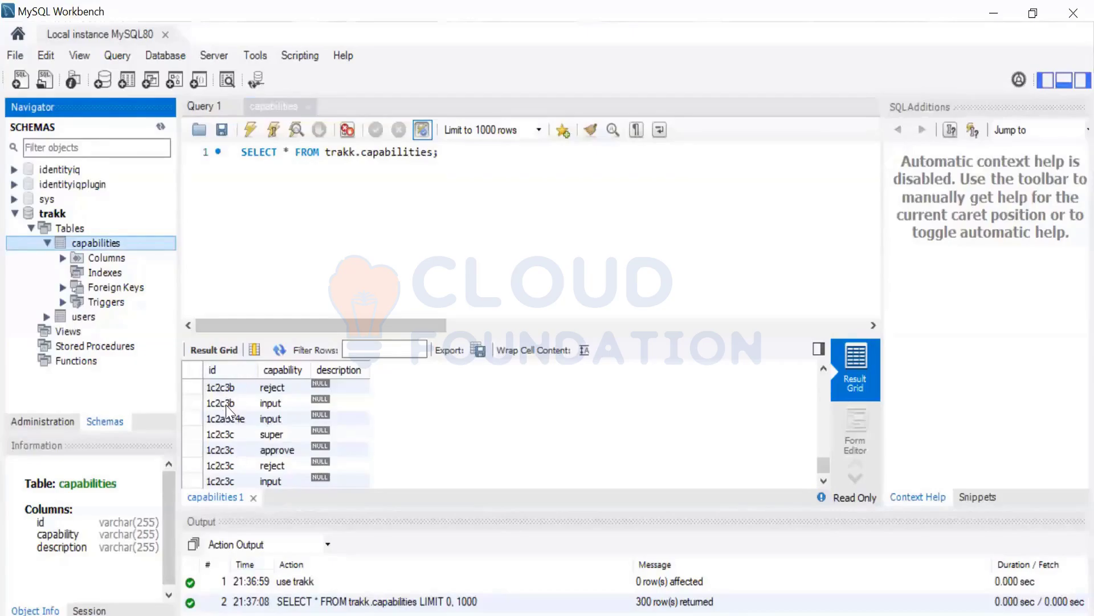
Expand the users table and sort the capabilities results by the capability column.
click(47, 316)
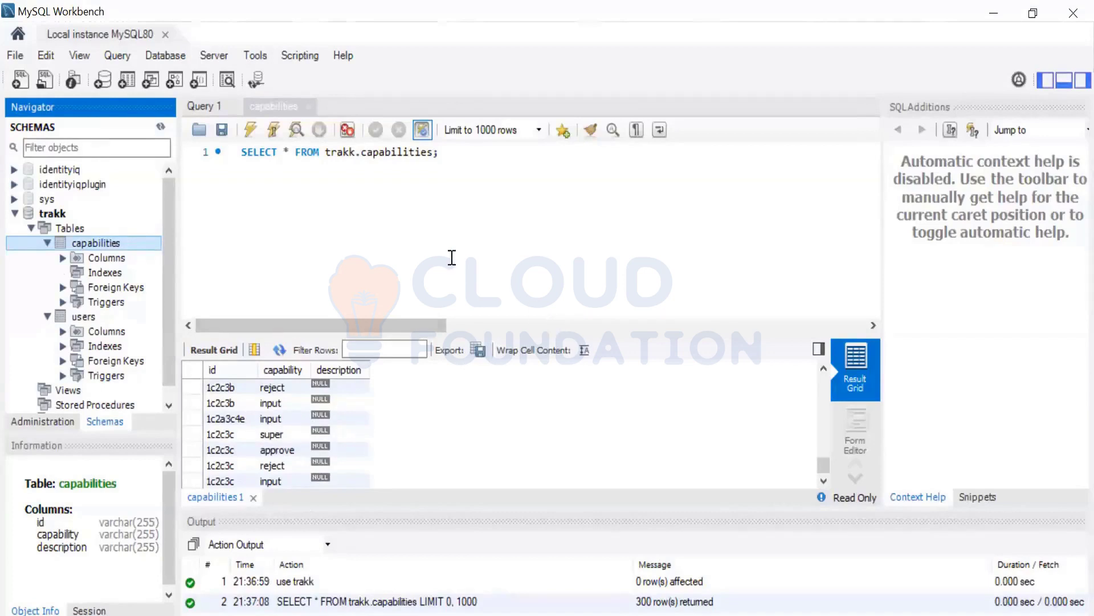
click(221, 403)
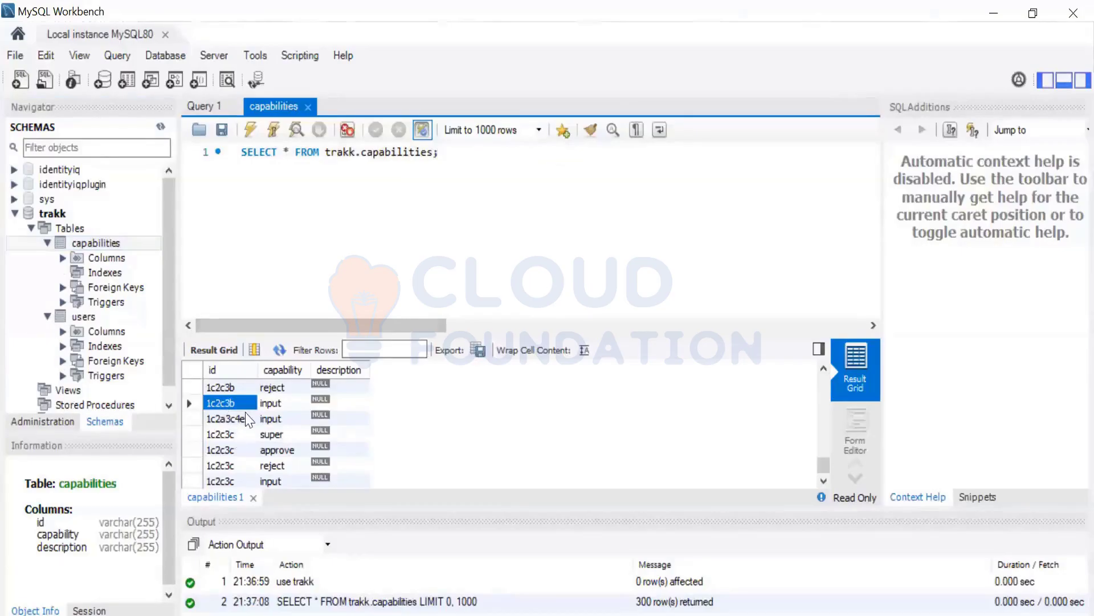
click(284, 420)
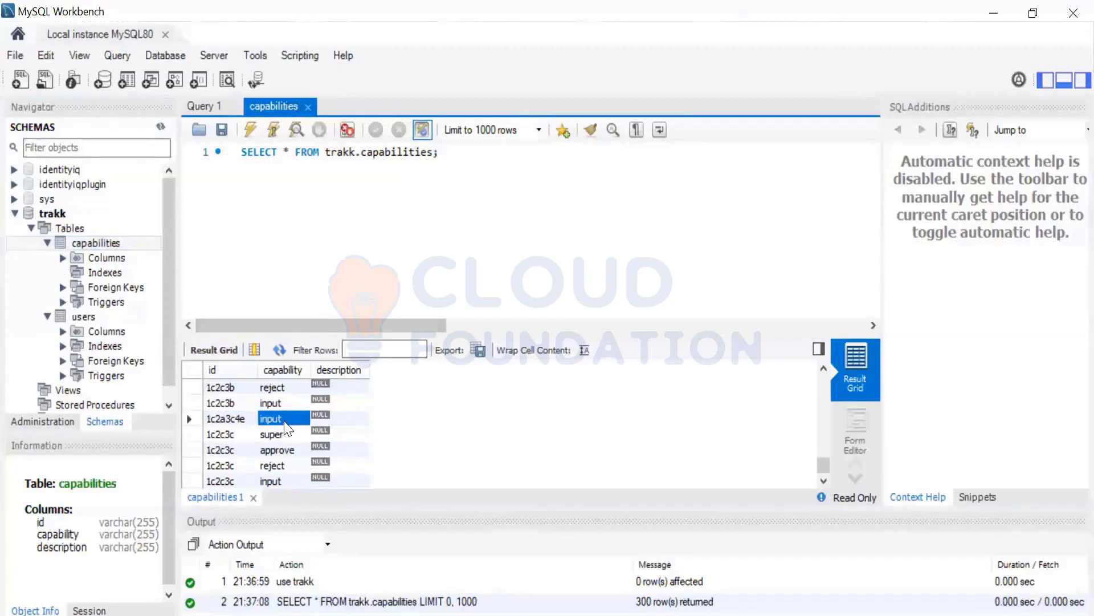
click(283, 370)
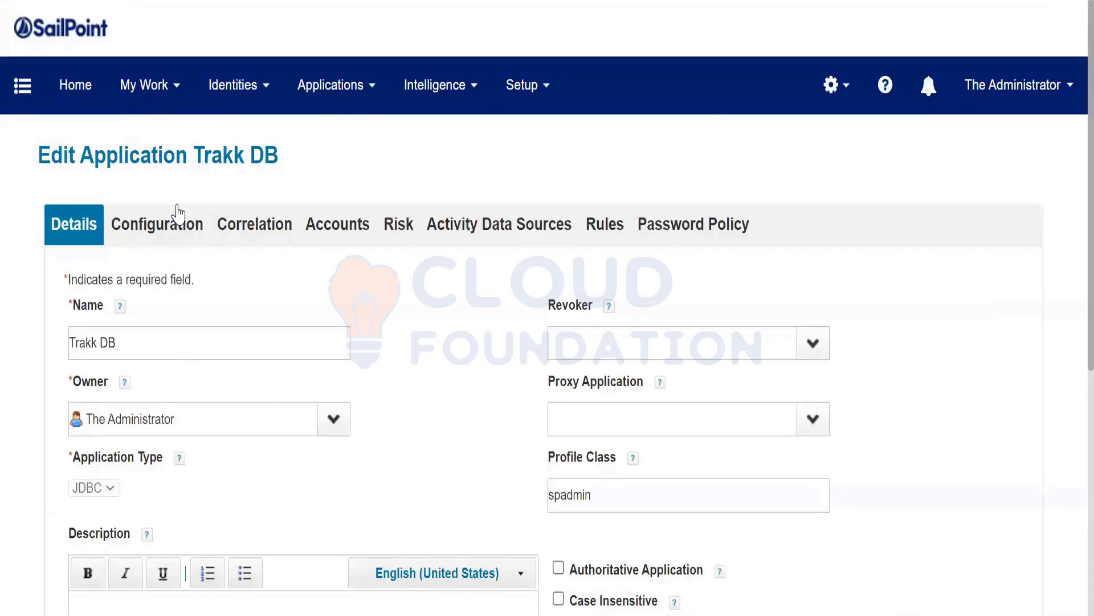
Open Trakk DB's Configuration, collapse Object Type: account, and add an object type named 'group'.
click(313, 109)
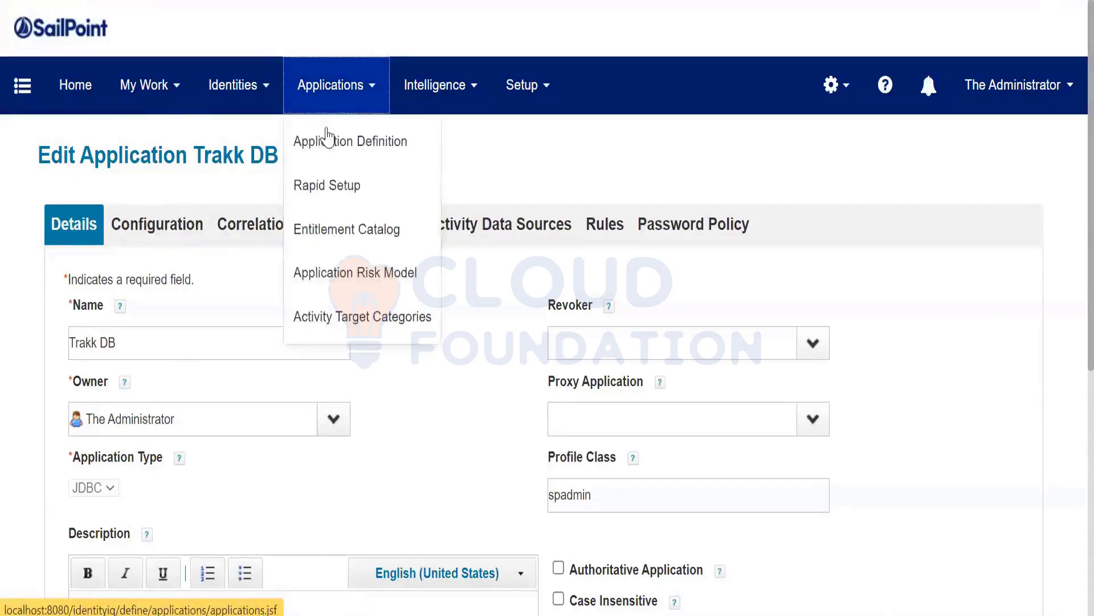
click(329, 140)
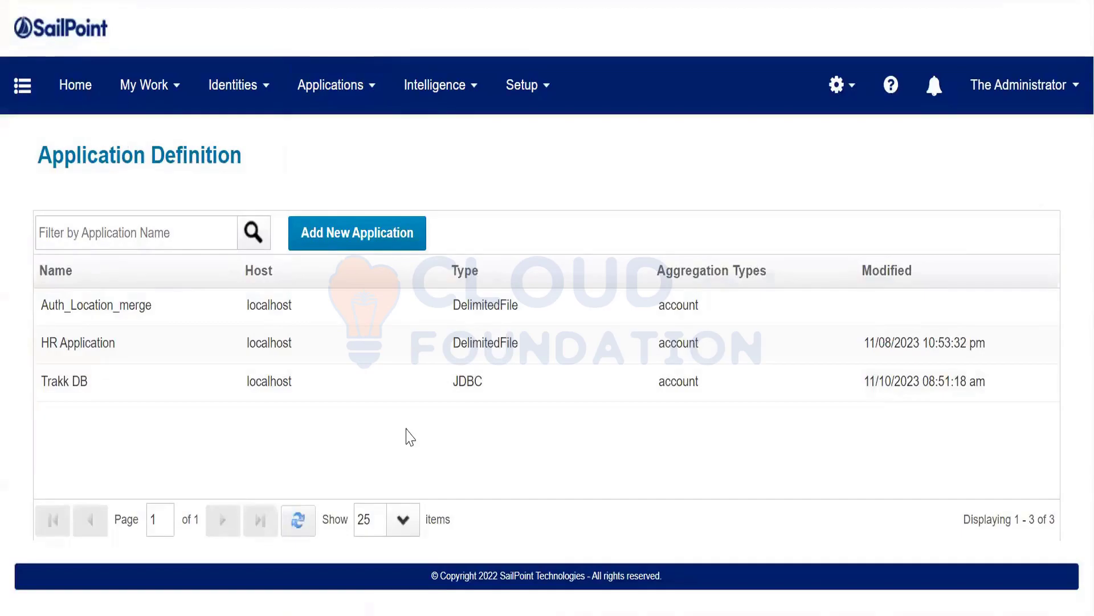
click(361, 382)
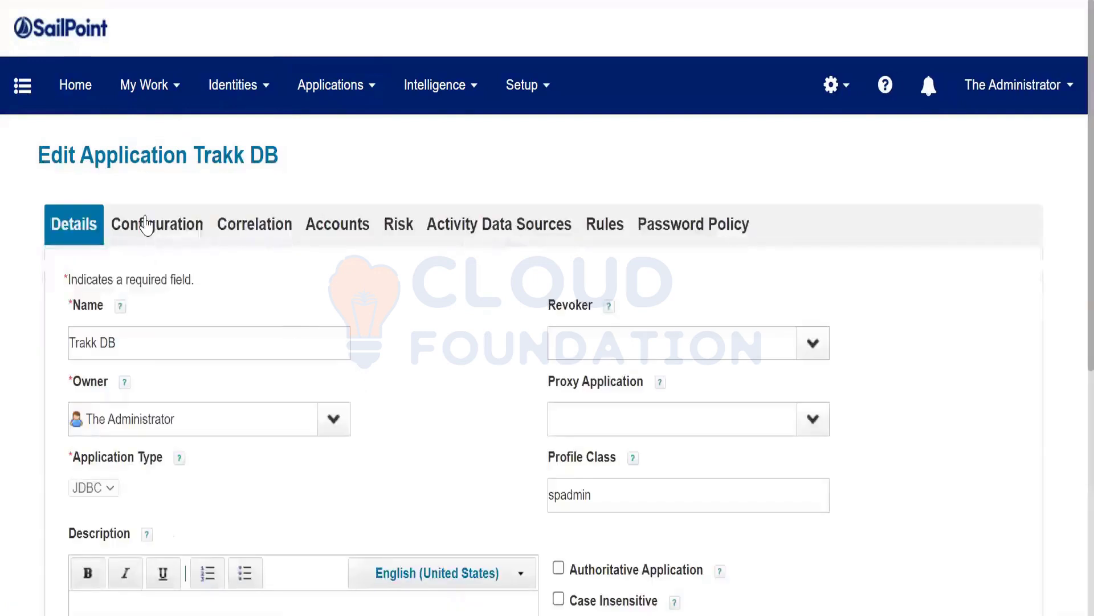
click(146, 224)
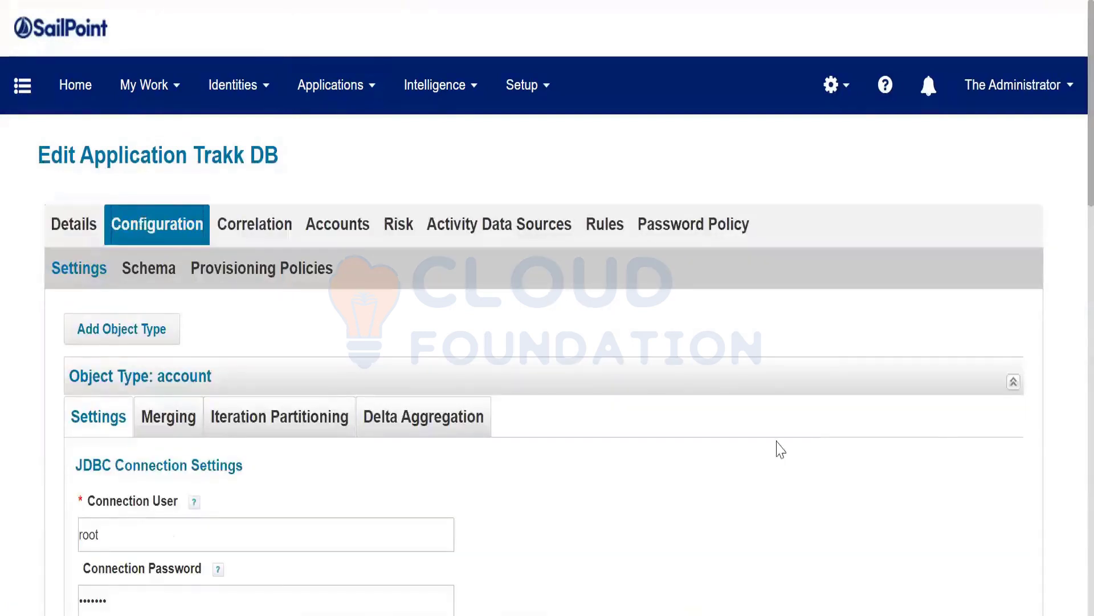
click(1014, 382)
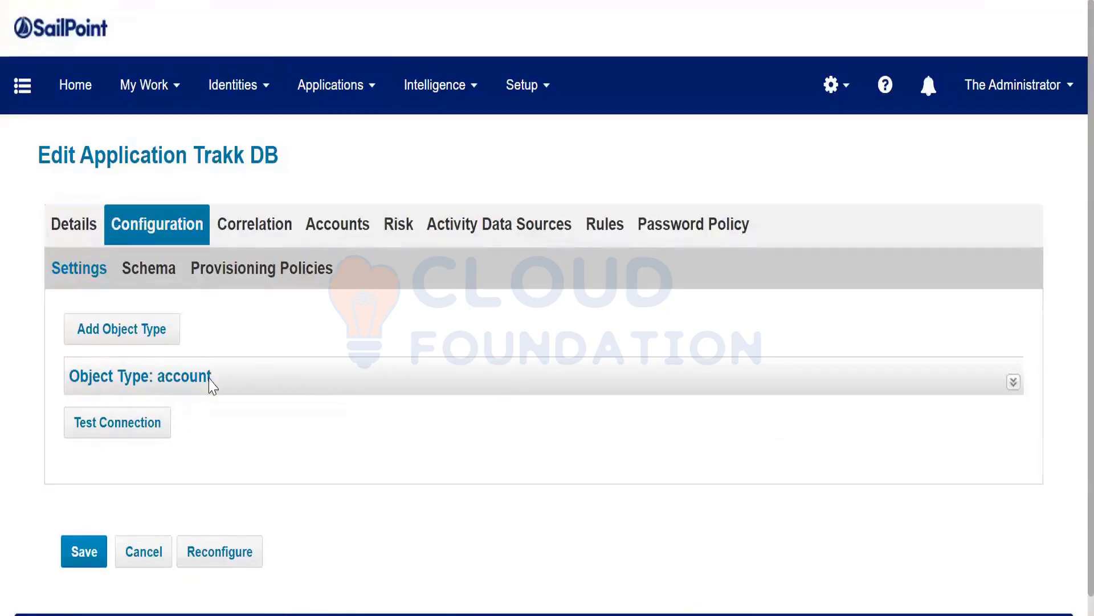
click(136, 330)
text(group)
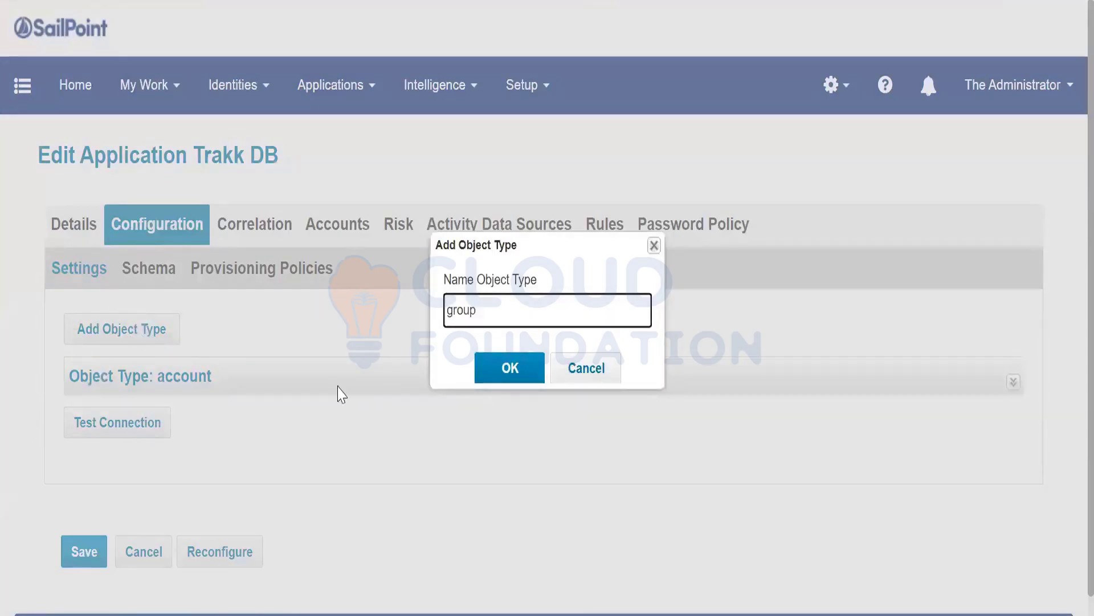
Confirm the group object type and enter connection user 'root' in its settings.
click(502, 366)
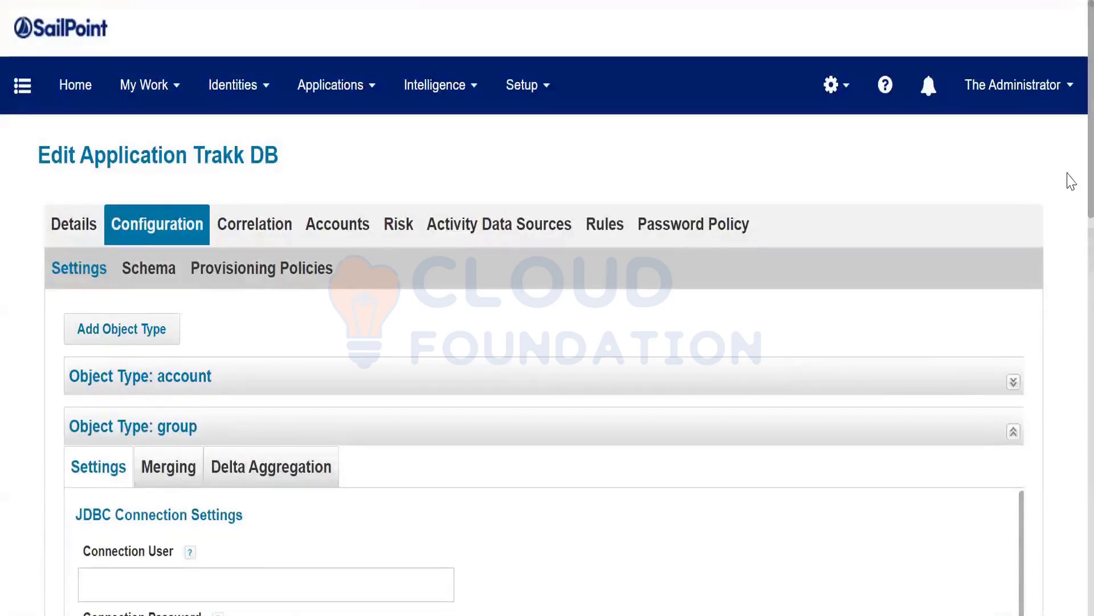
scroll(1069, 191, down, 2)
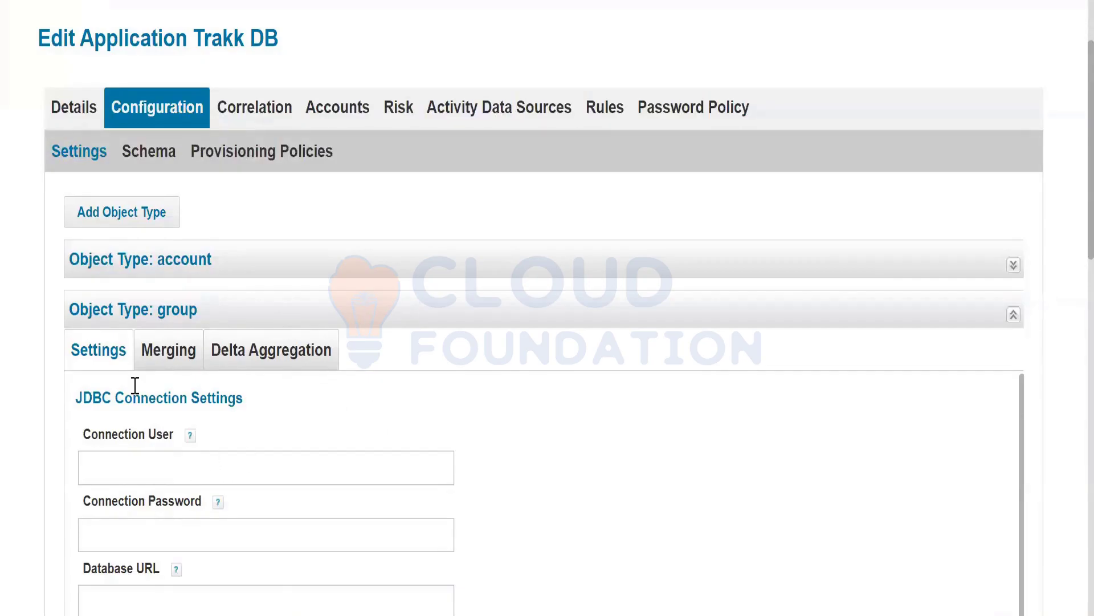
click(338, 470)
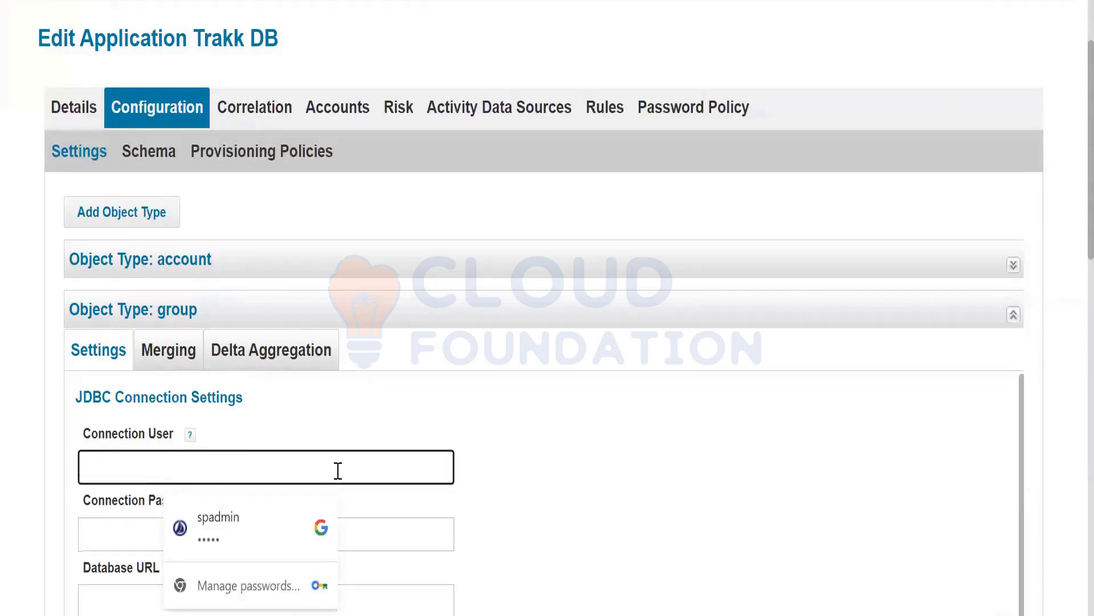
scroll(571, 474, down, 3)
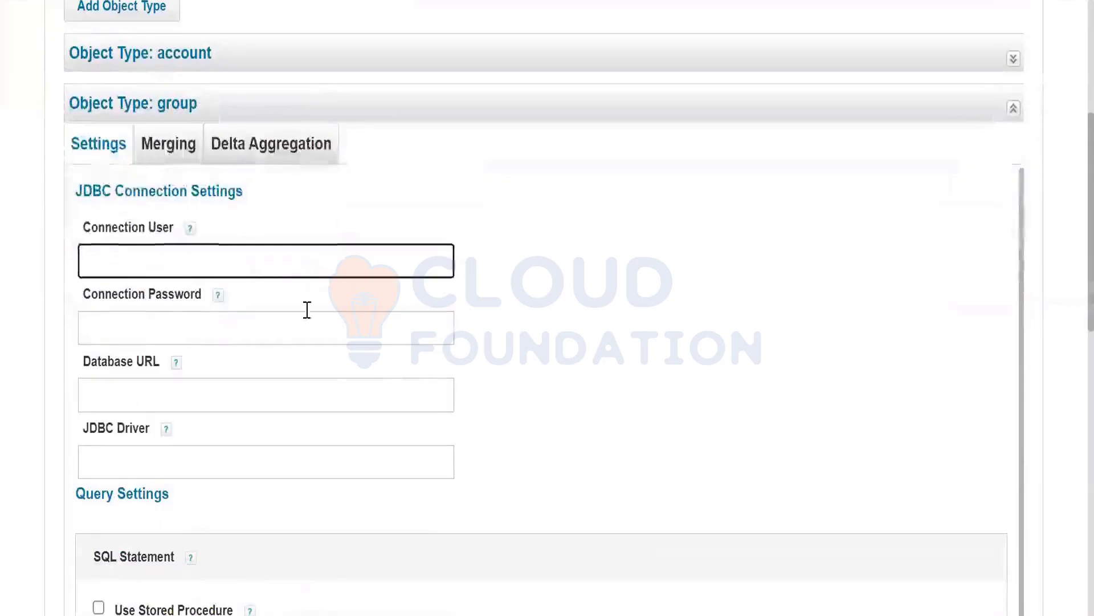
click(293, 260)
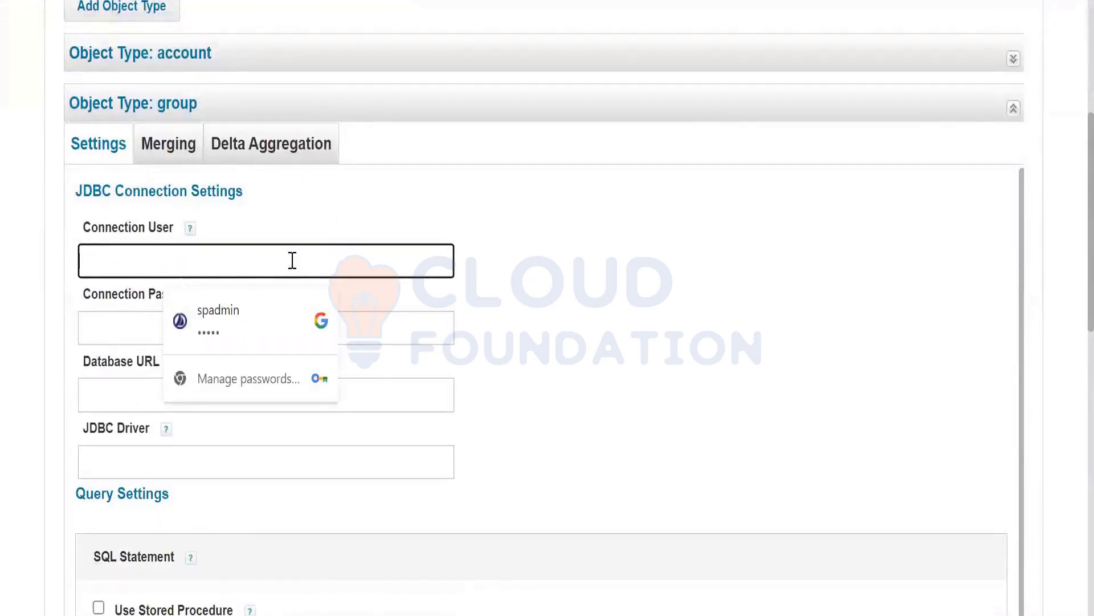
text(root)
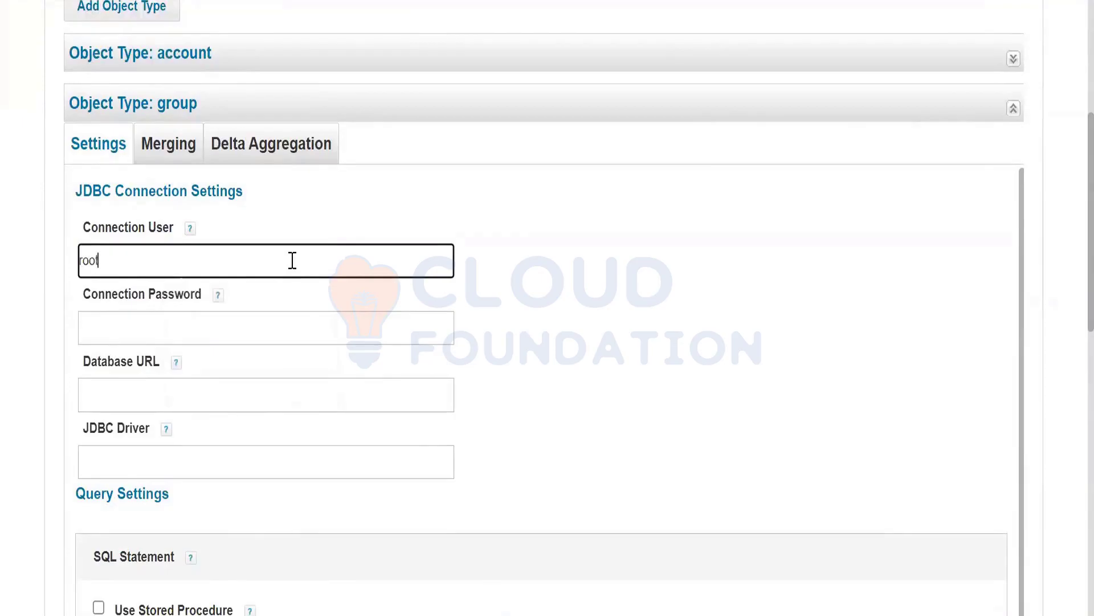
Enter the group's connection password, then open Trakk DB's Schema settings.
click(243, 329)
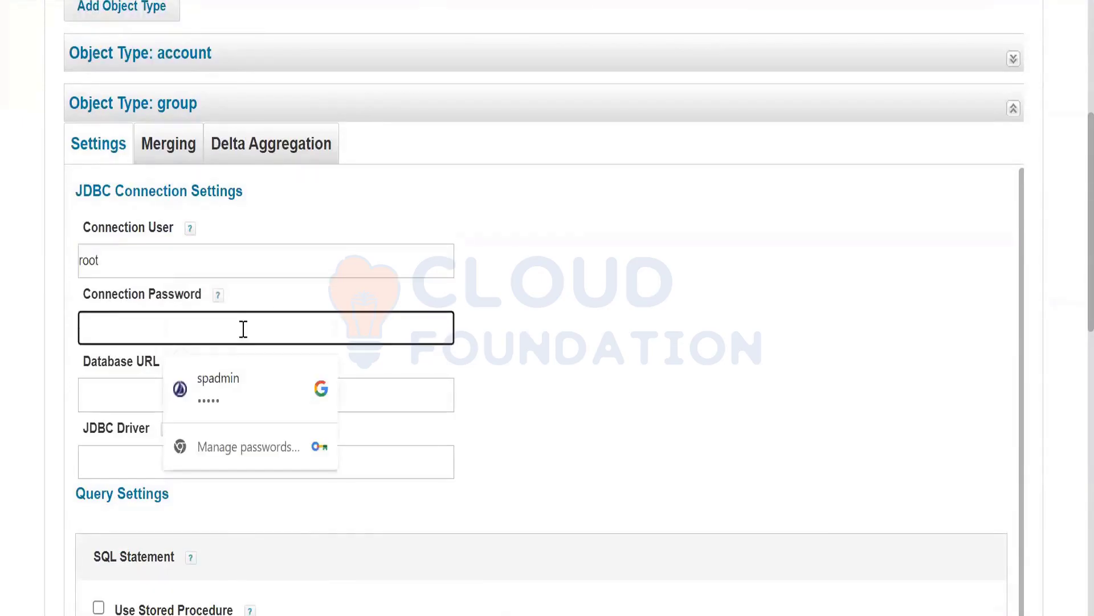
text(r)
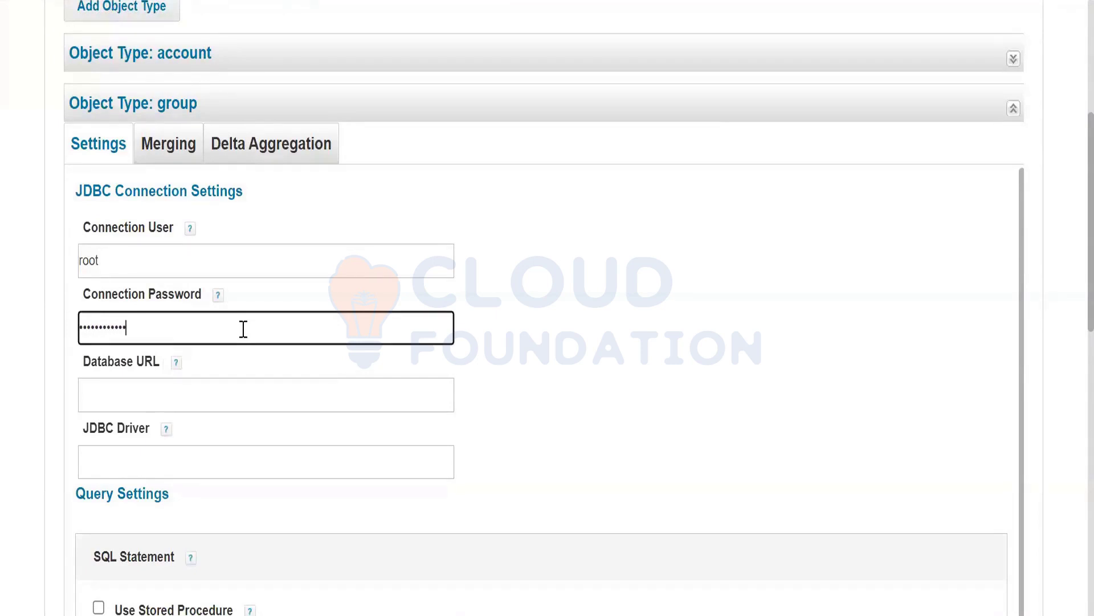
double_click(160, 335)
text(admin1234567)
click(134, 390)
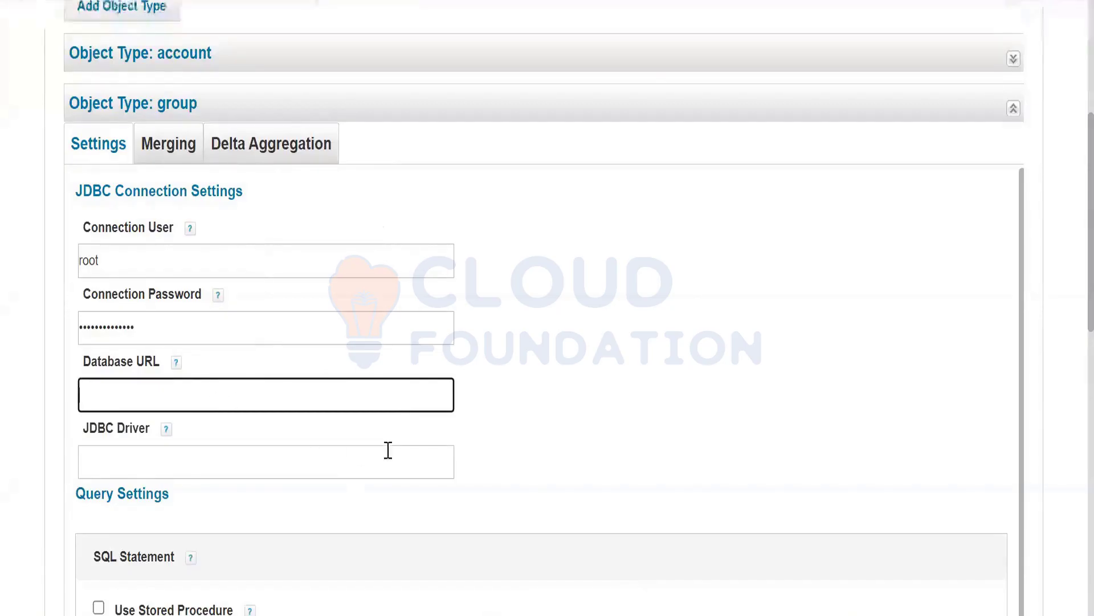
scroll(518, 476, down, 1)
scroll(514, 454, up, 5)
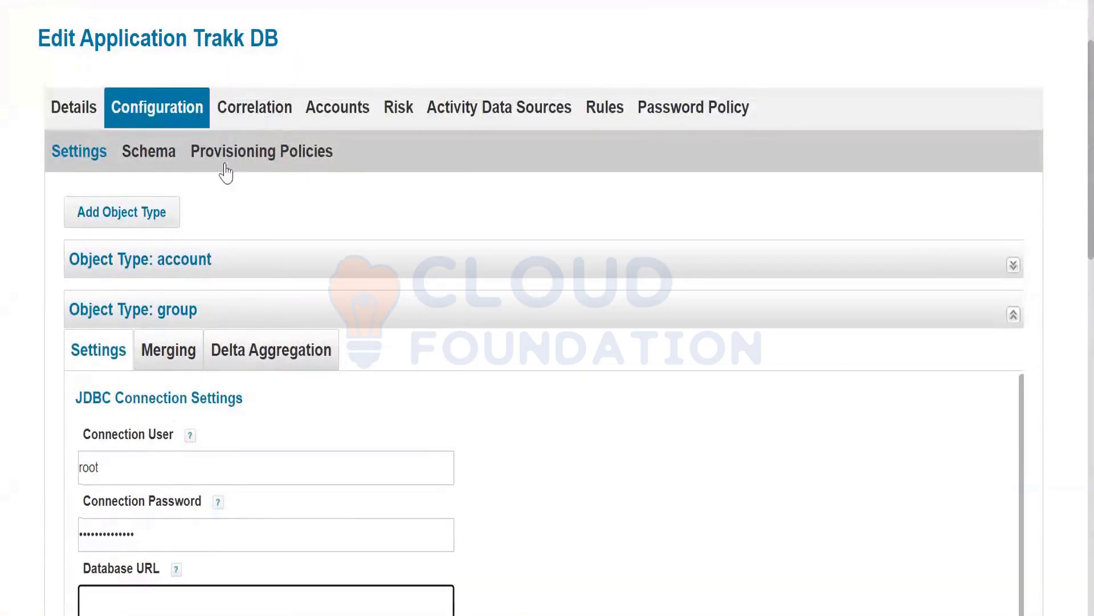
scroll(107, 237, up, 3)
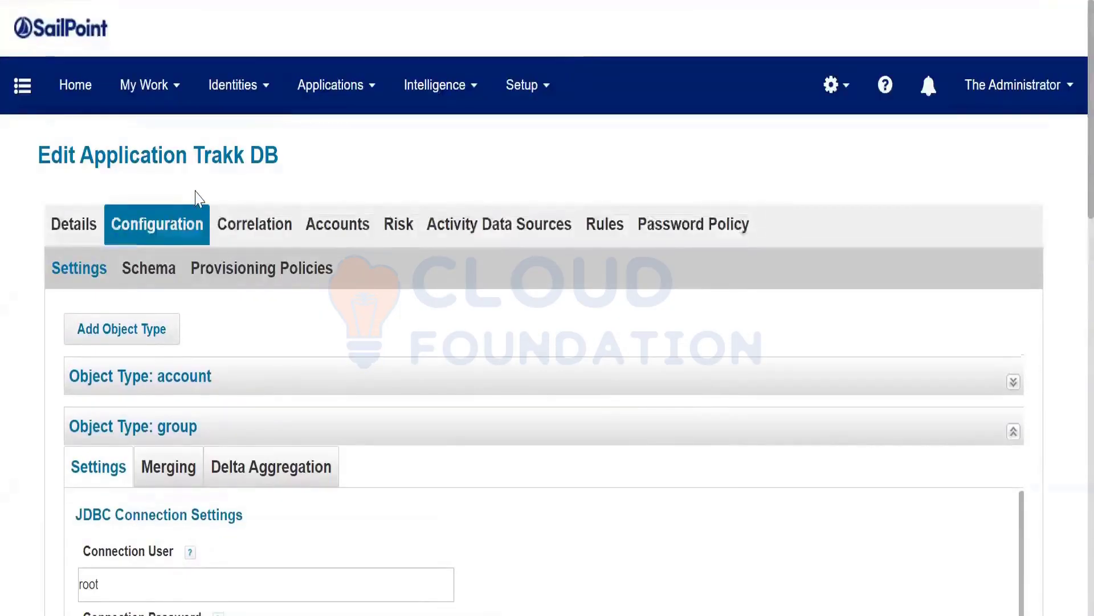
click(149, 278)
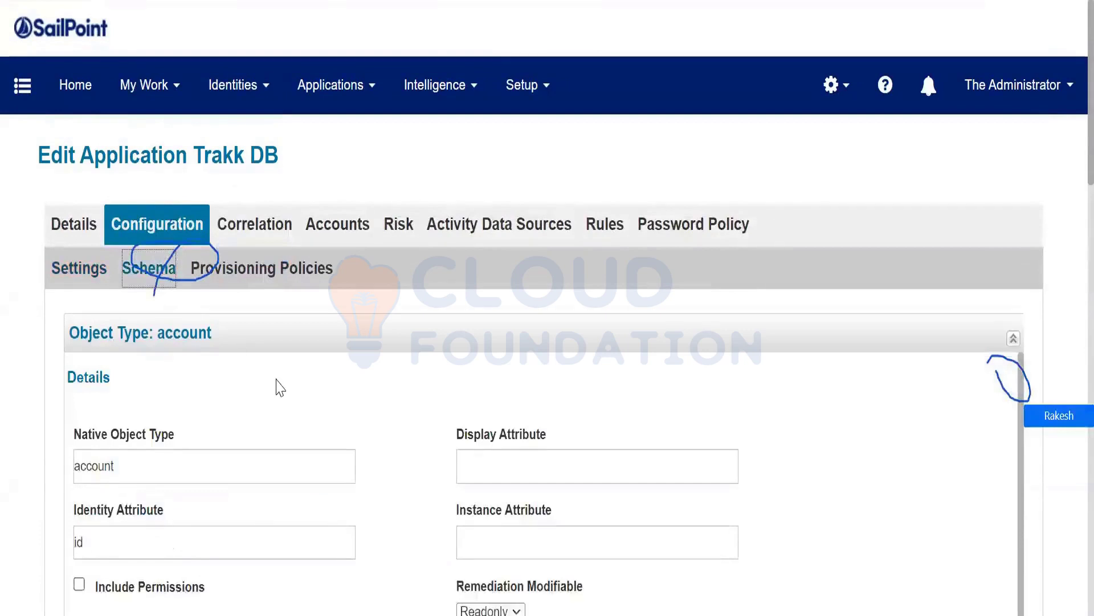
scroll(402, 428, down, 10)
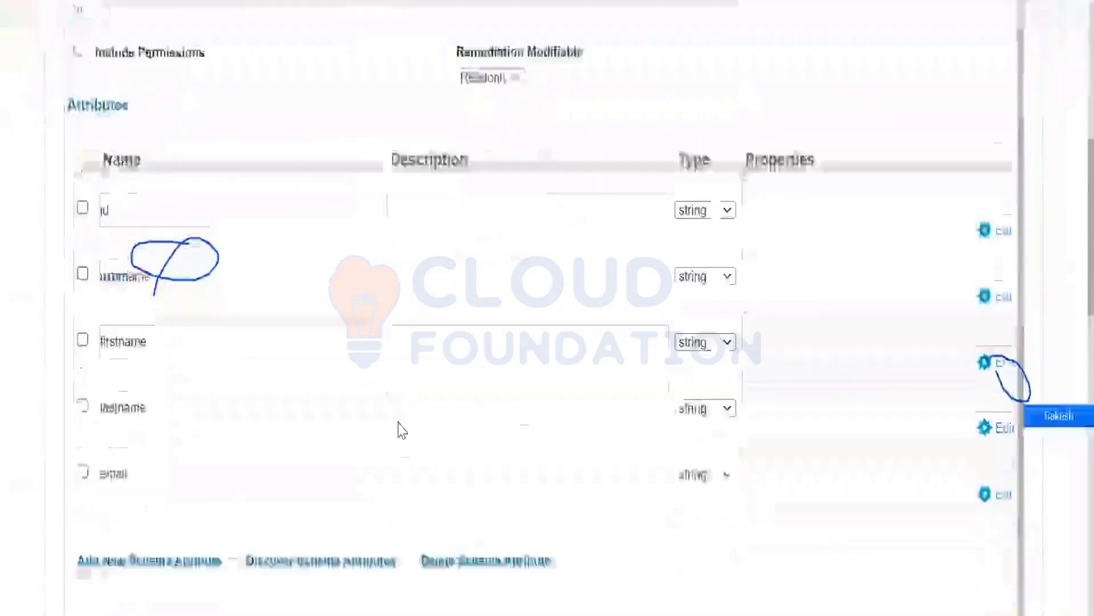
scroll(402, 429, down, 10)
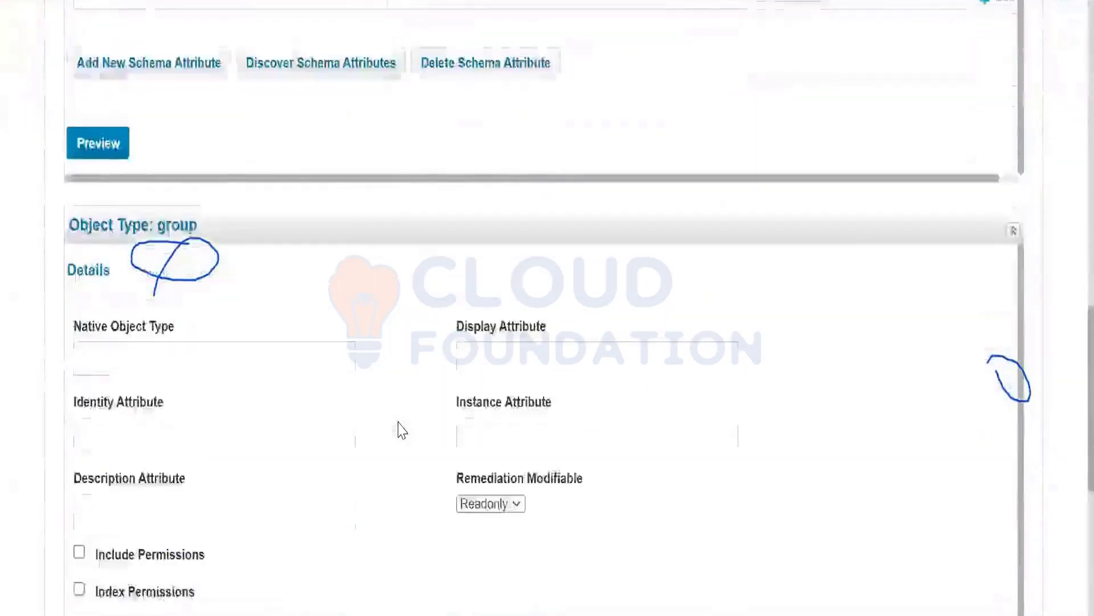
scroll(402, 429, down, 4)
scroll(399, 429, up, 7)
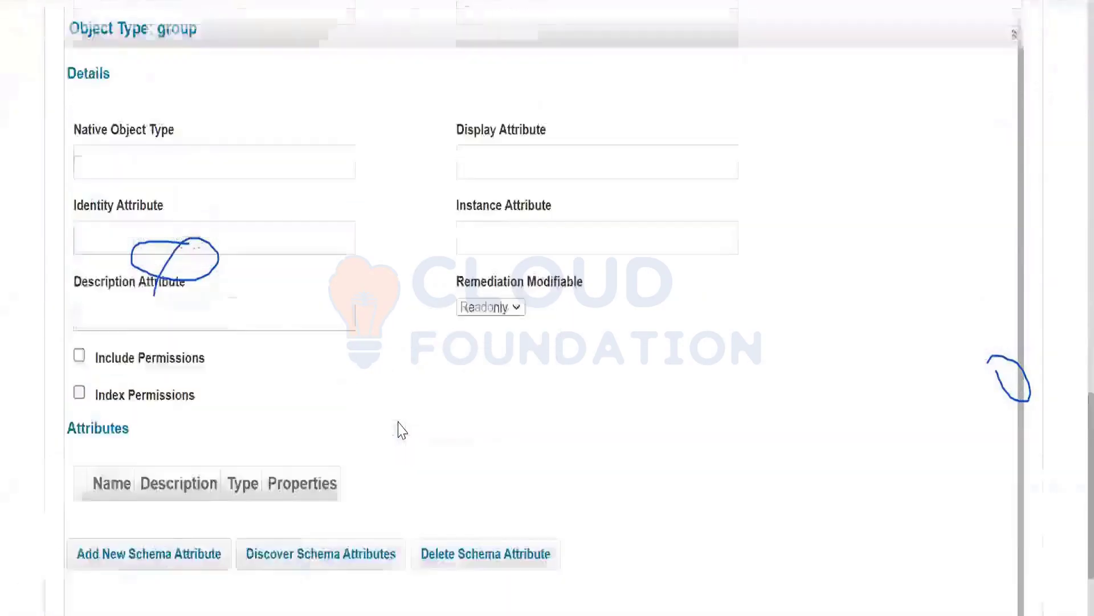
scroll(392, 430, up, 11)
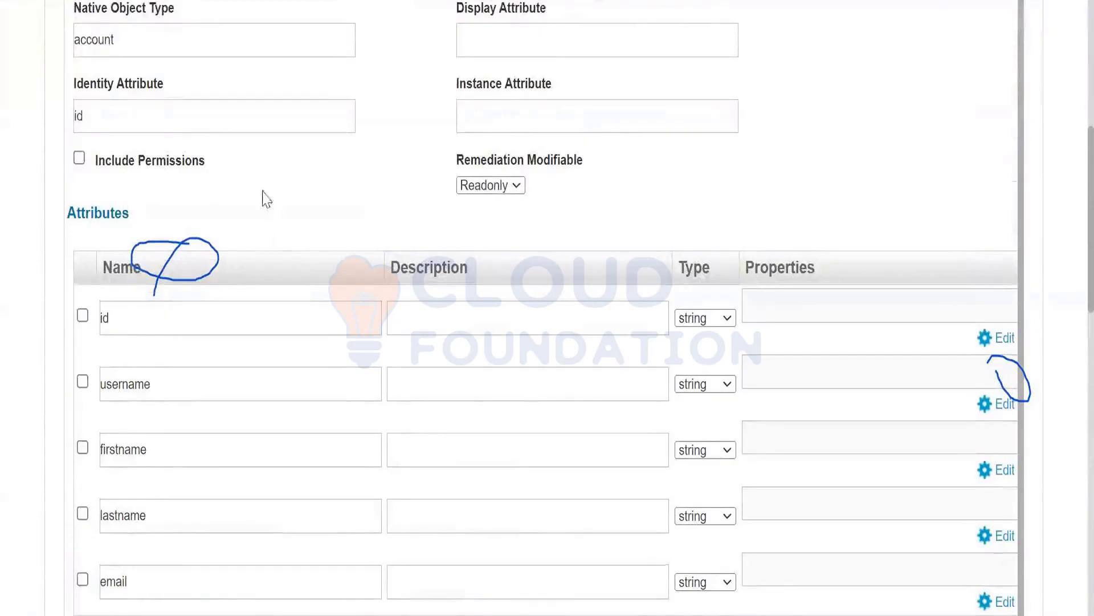
scroll(308, 217, up, 5)
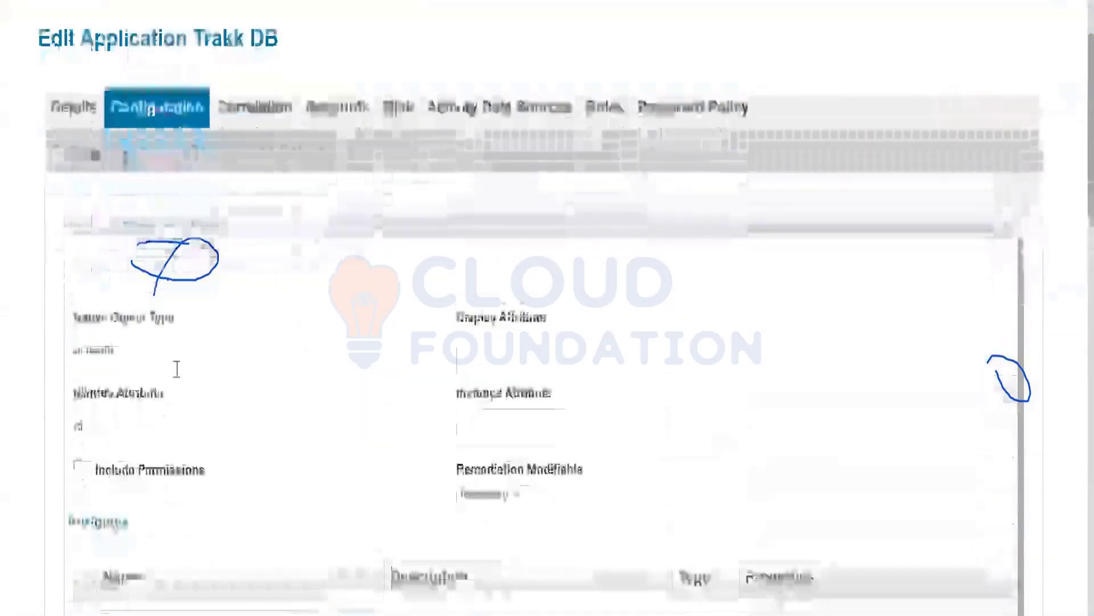
scroll(283, 325, up, 2)
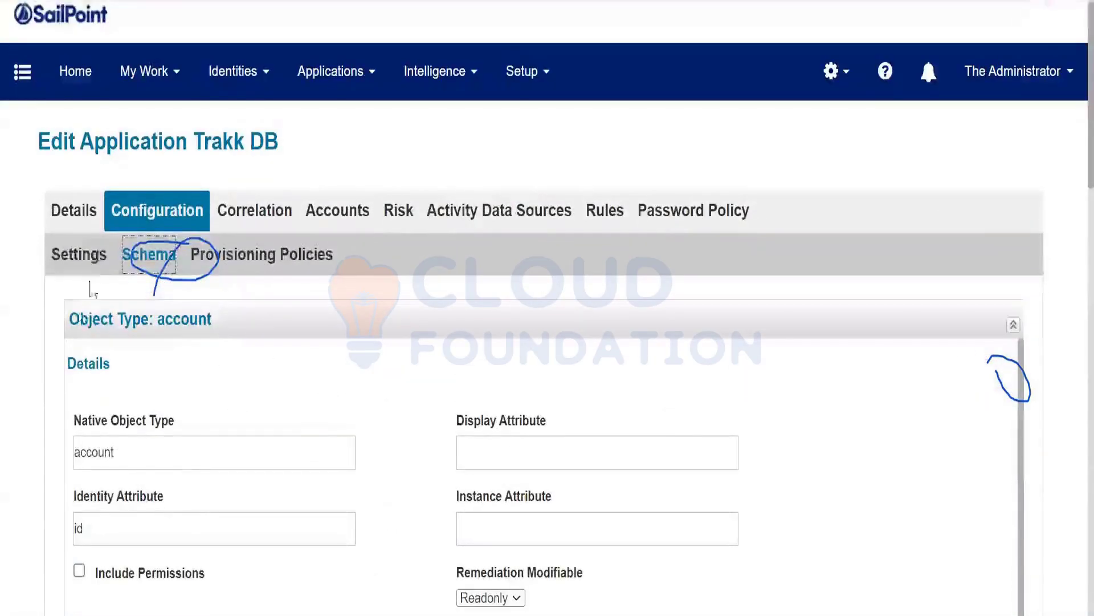
click(89, 256)
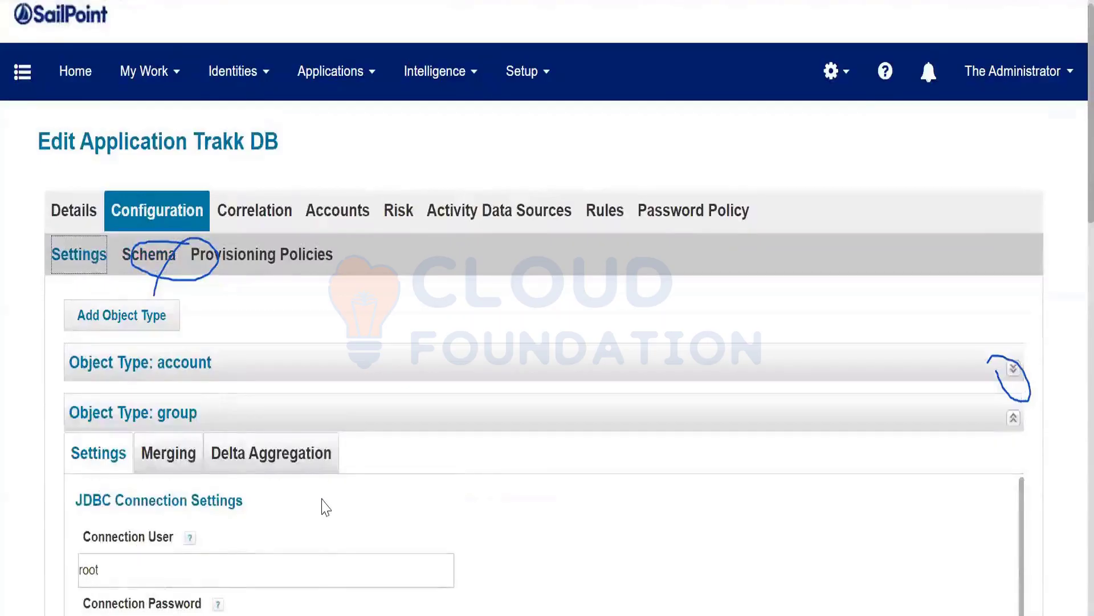
Copy the account object type's Database URL into the group object type's Database URL.
scroll(325, 505, down, 2)
scroll(244, 496, down, 4)
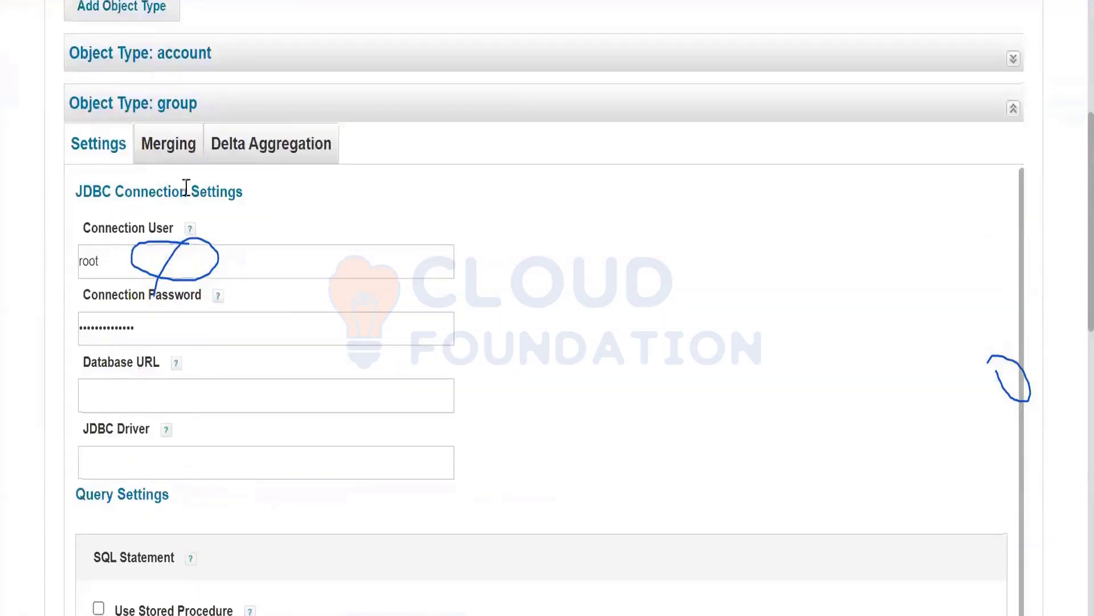
scroll(354, 275, up, 4)
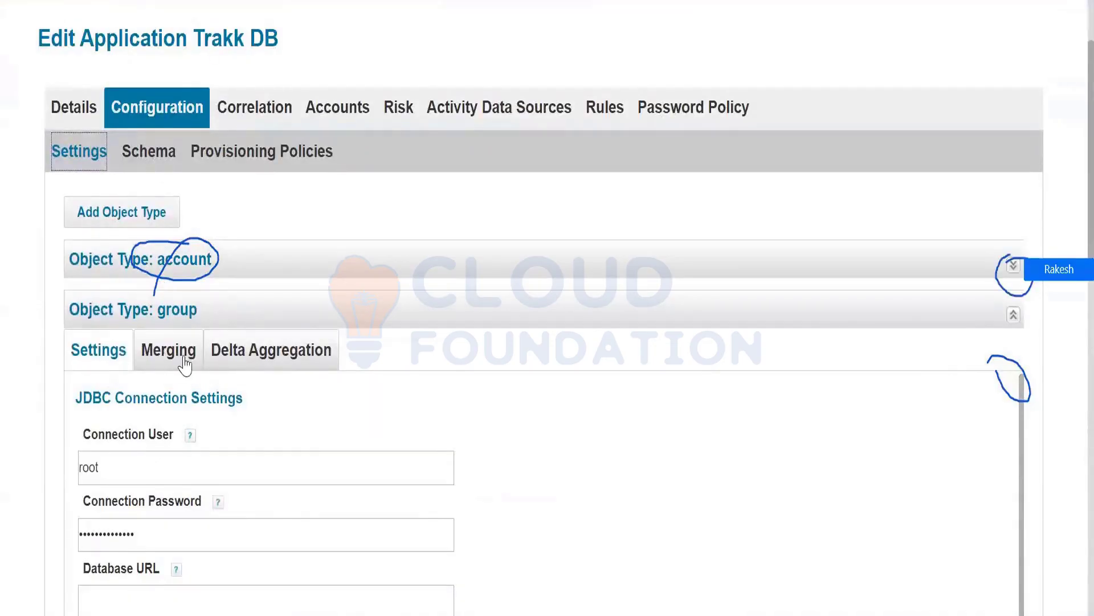
click(1015, 270)
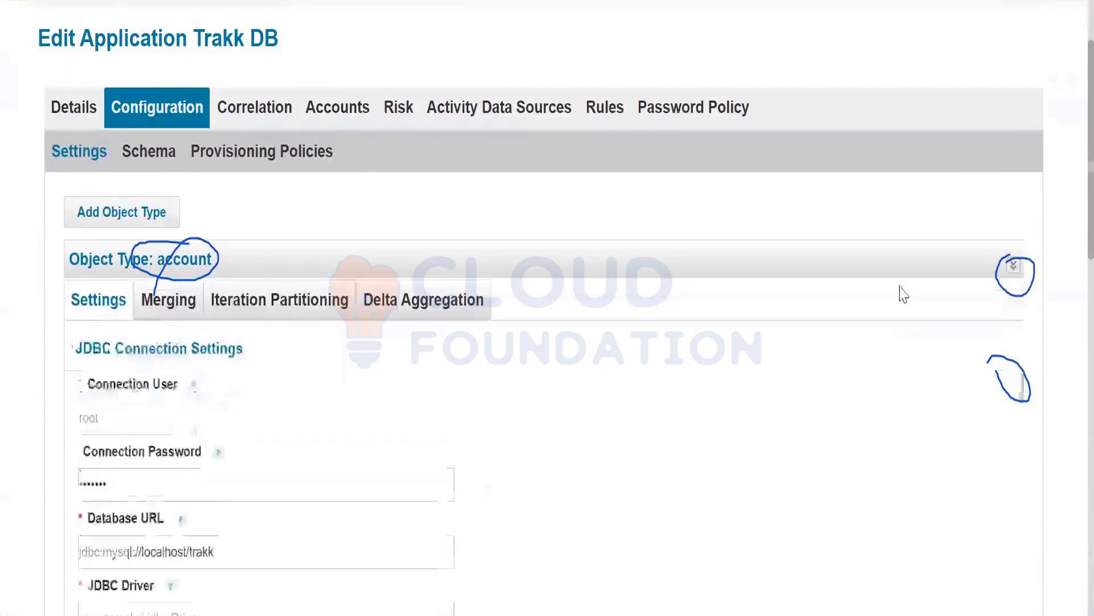
scroll(251, 430, down, 4)
drag(222, 346, 70, 351)
key(ctrl+c)
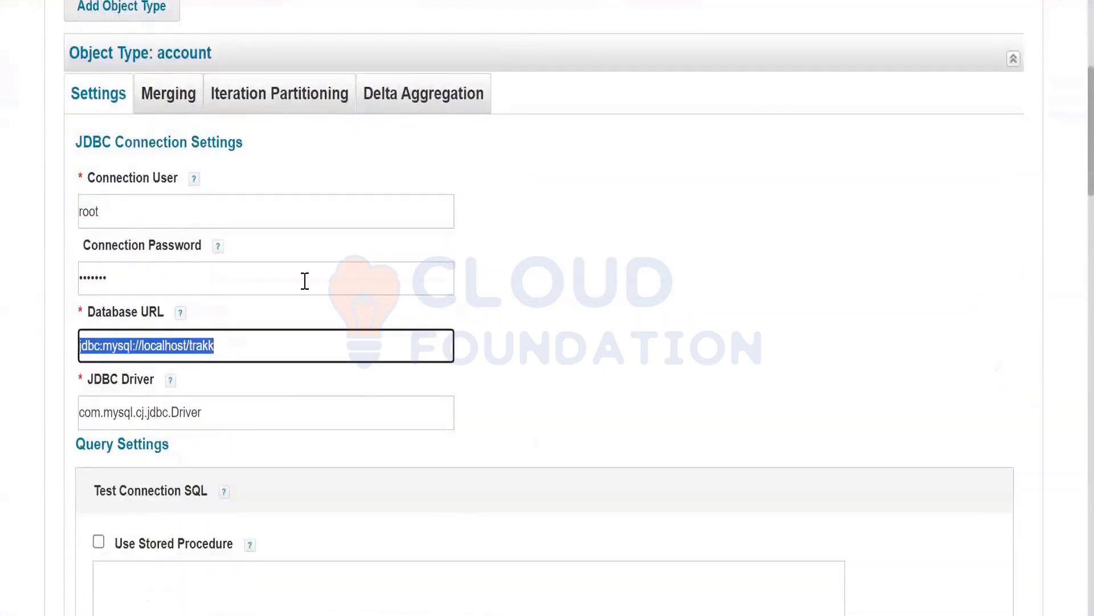
scroll(580, 420, up, 4)
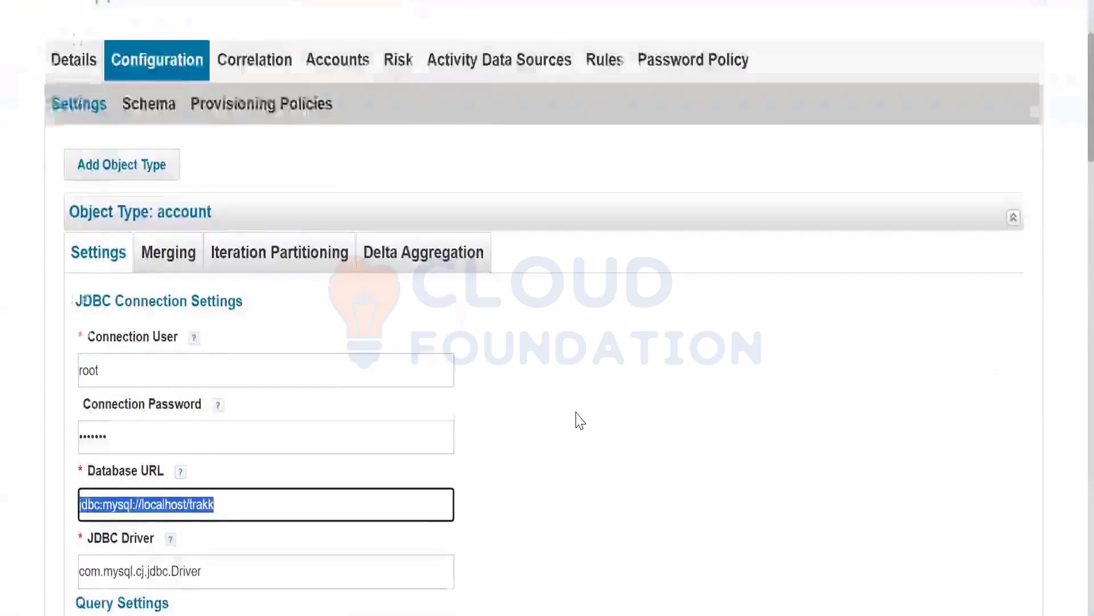
click(549, 334)
click(135, 607)
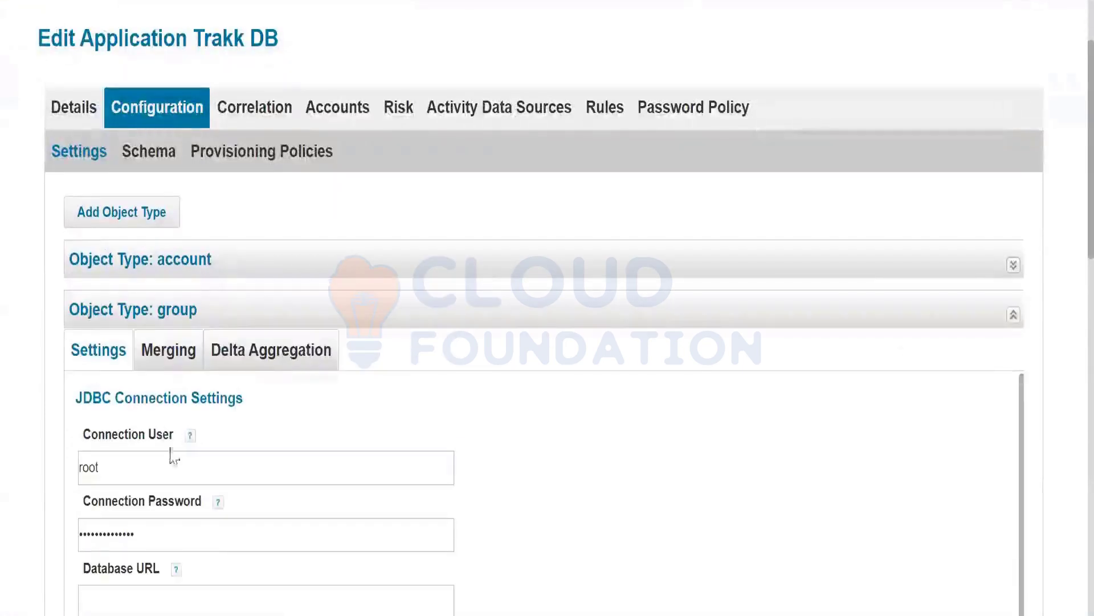
scroll(145, 545, down, 2)
click(130, 495)
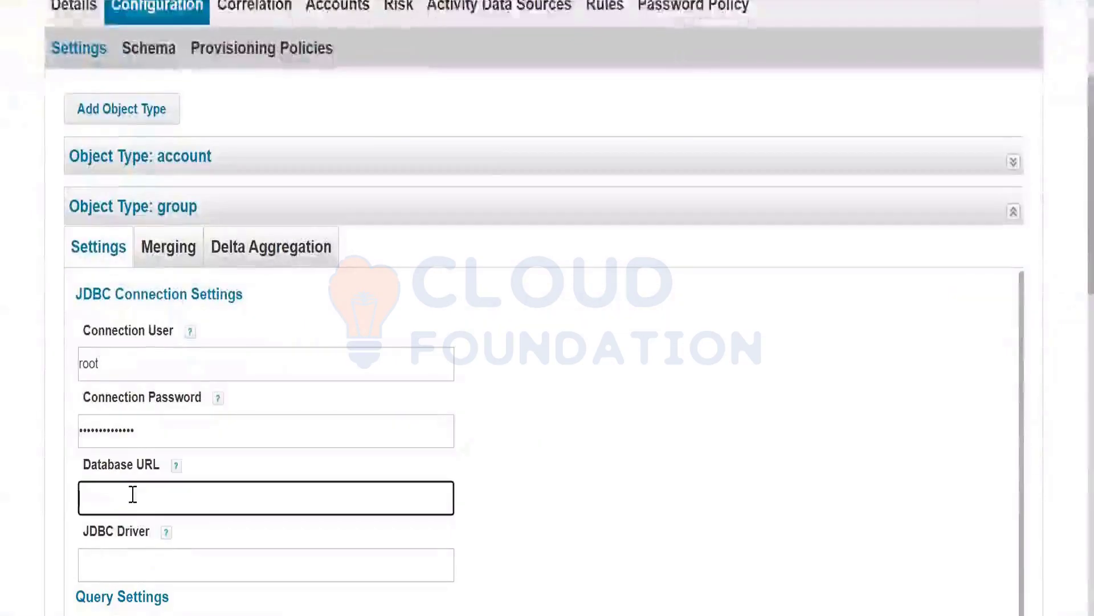
key(ctrl+v)
Give the group the account's JDBC Driver com.mysql.cj.jdbc.Driver and begin typing 'select' as its SQL statement.
scroll(548, 500, down, 2)
scroll(549, 501, down, 4)
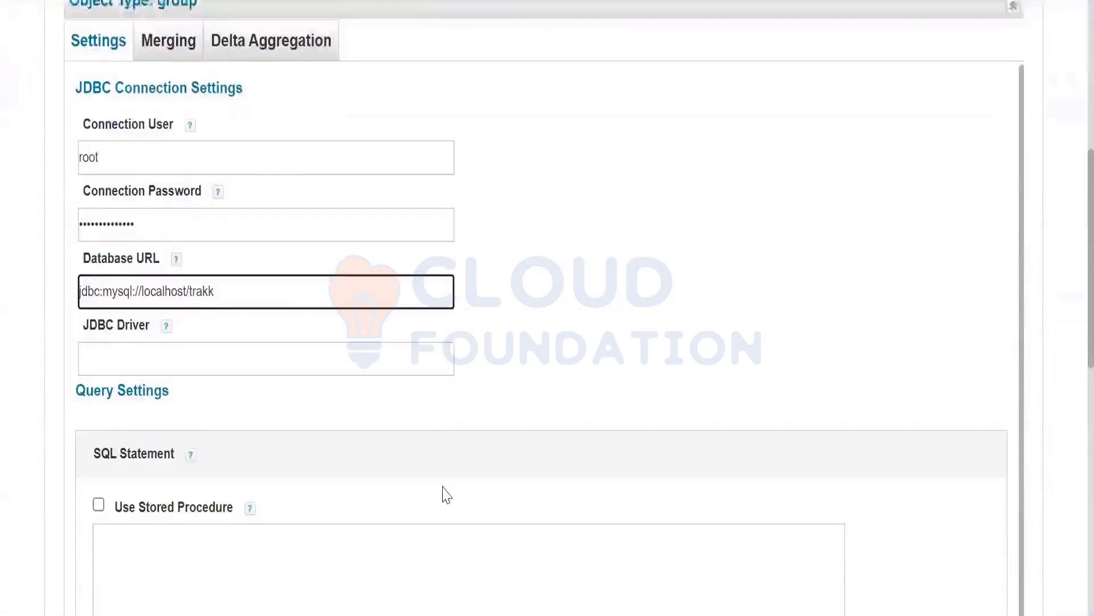
click(142, 258)
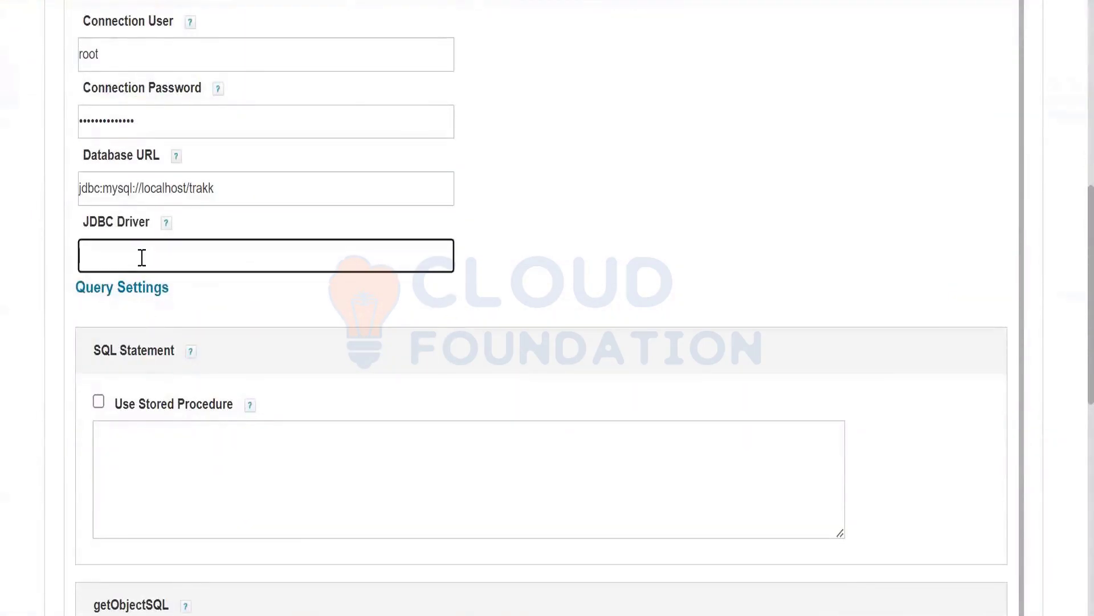
scroll(855, 313, up, 6)
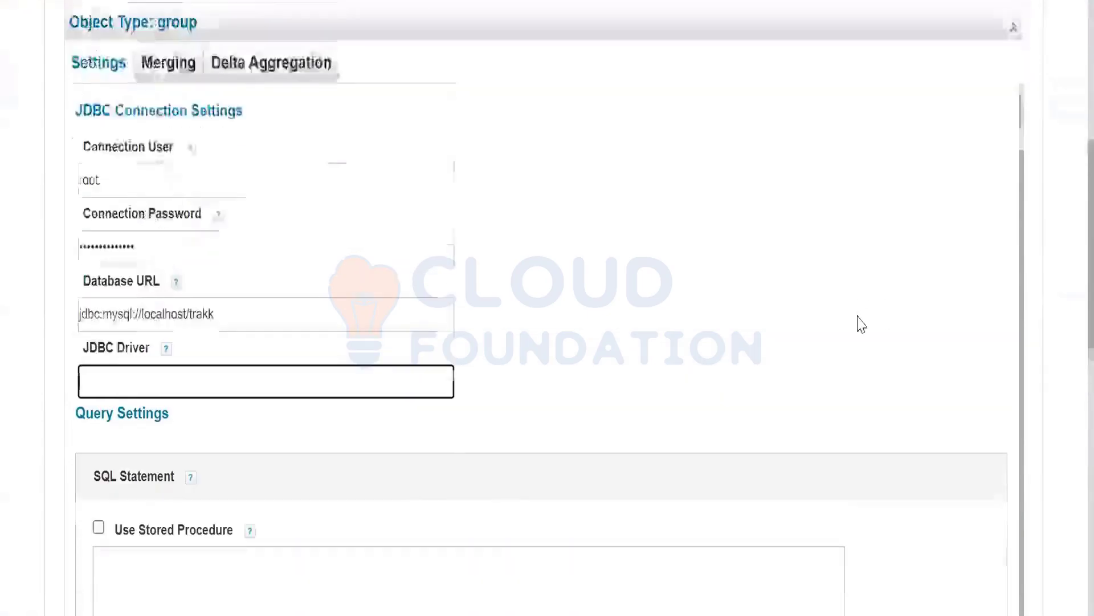
scroll(968, 263, up, 2)
click(1015, 266)
scroll(272, 494, down, 5)
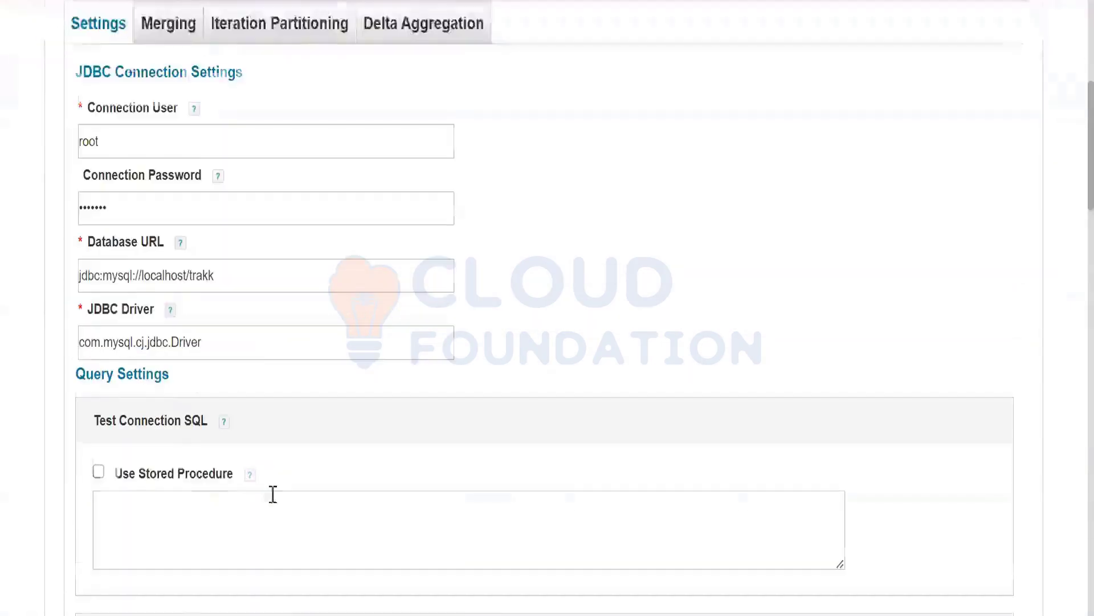
drag(206, 309, 56, 322)
key(ctrl+c)
scroll(854, 328, up, 5)
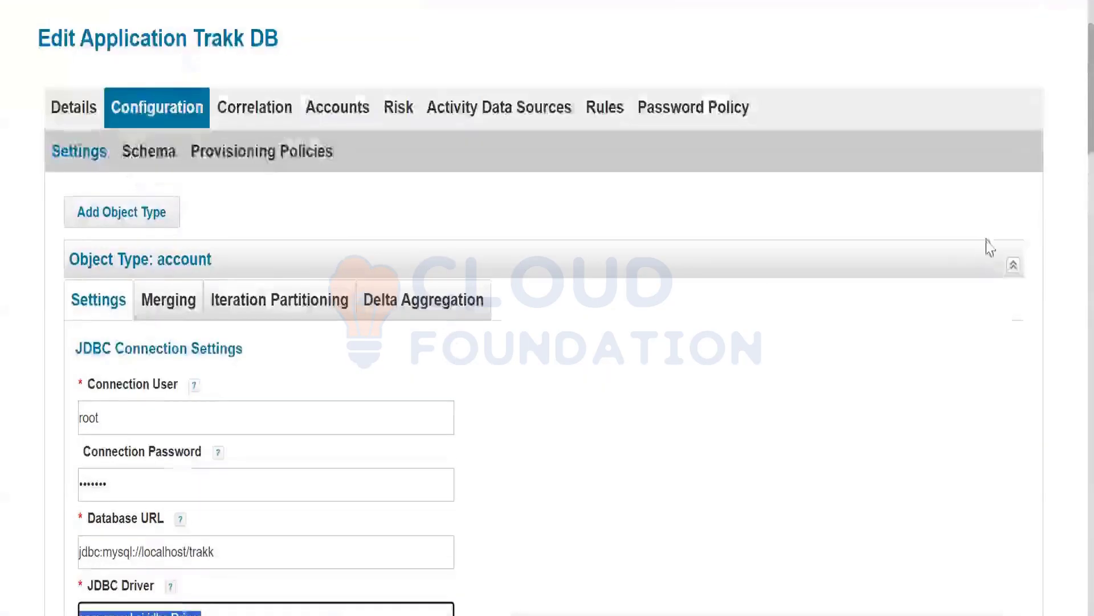
click(1013, 265)
scroll(277, 547, down, 5)
click(159, 362)
key(ctrl+v)
scroll(227, 369, down, 3)
click(231, 369)
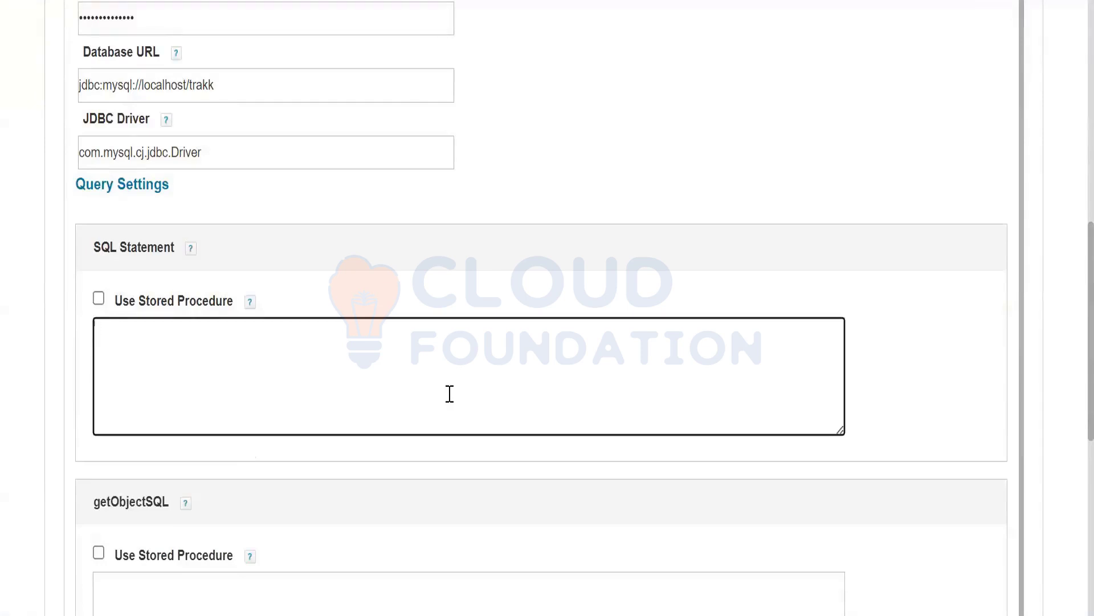
text(select)
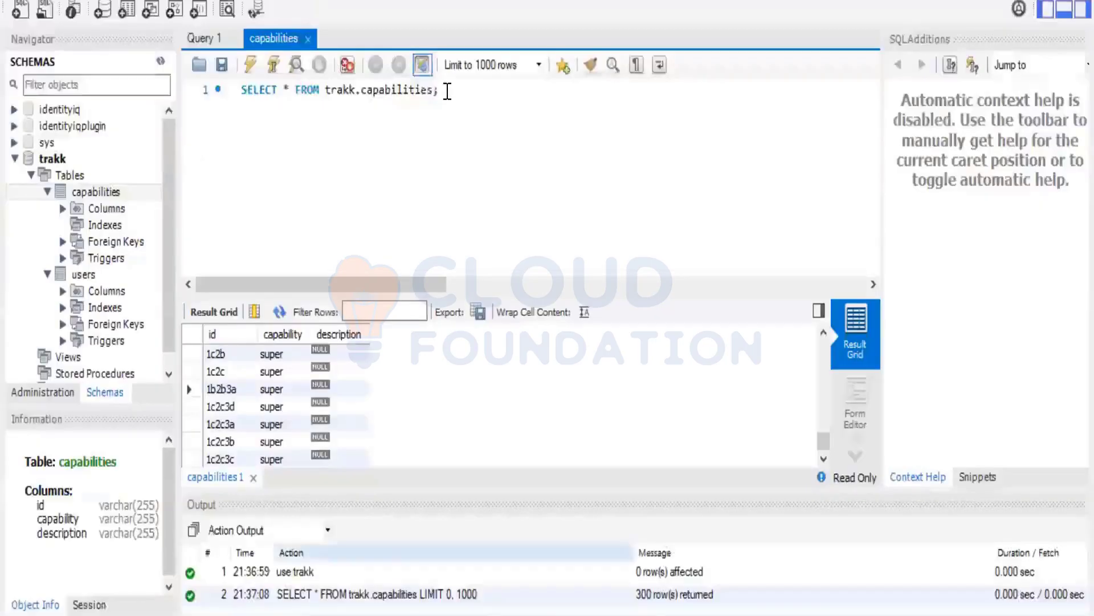
Replace the partial text in the group's SQL Statement with the Workbench query SELECT * FROM trakk.capabilities;.
triple_click(416, 92)
key(ctrl+c)
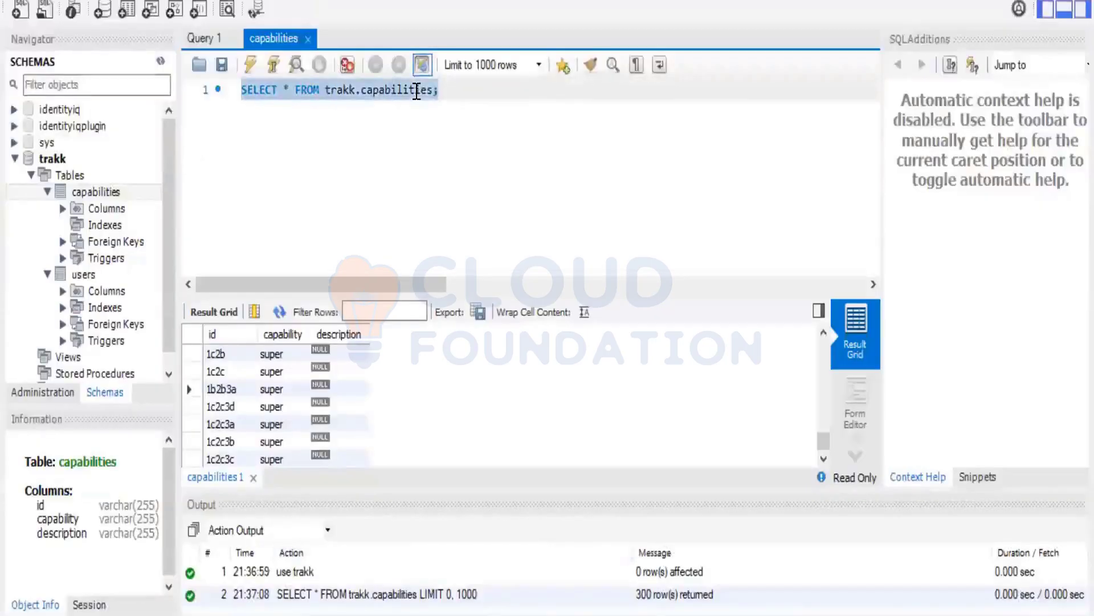
click(477, 246)
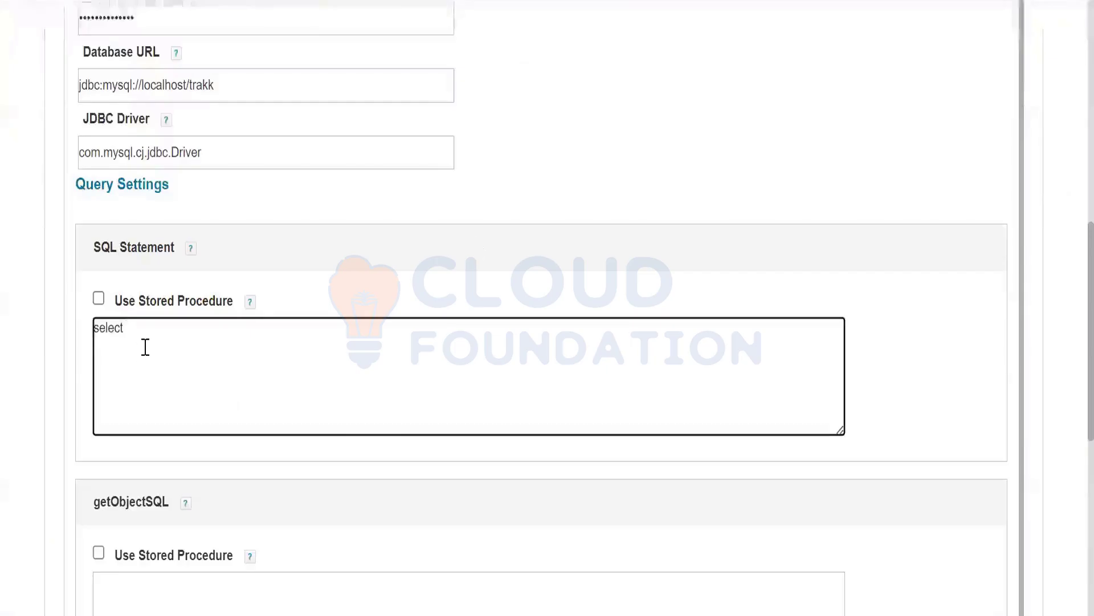
drag(146, 346, 35, 322)
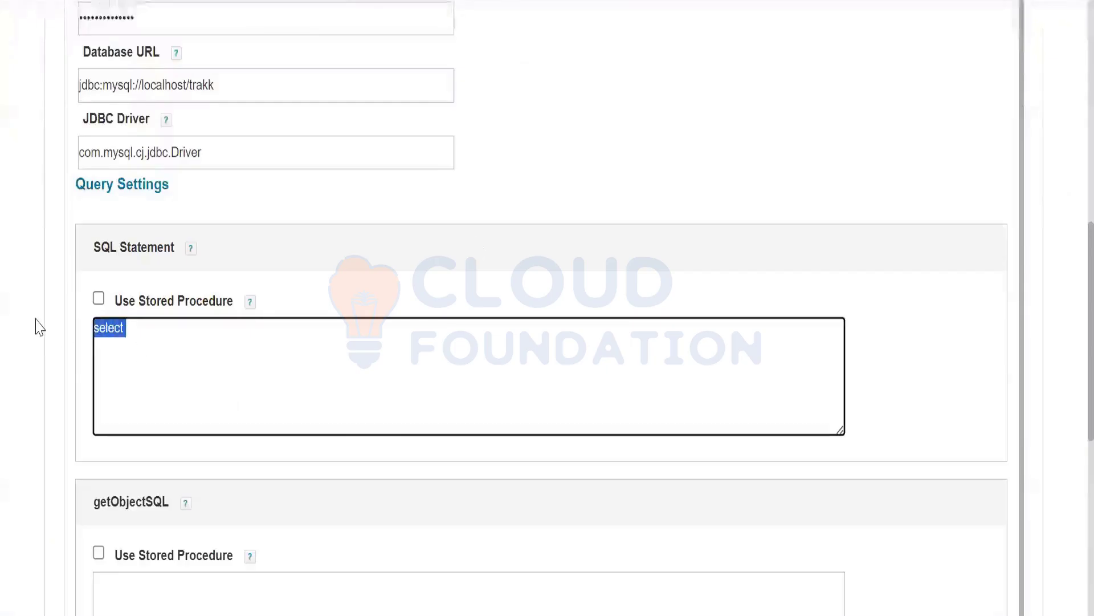
key(ctrl+v)
click(926, 367)
scroll(900, 382, down, 5)
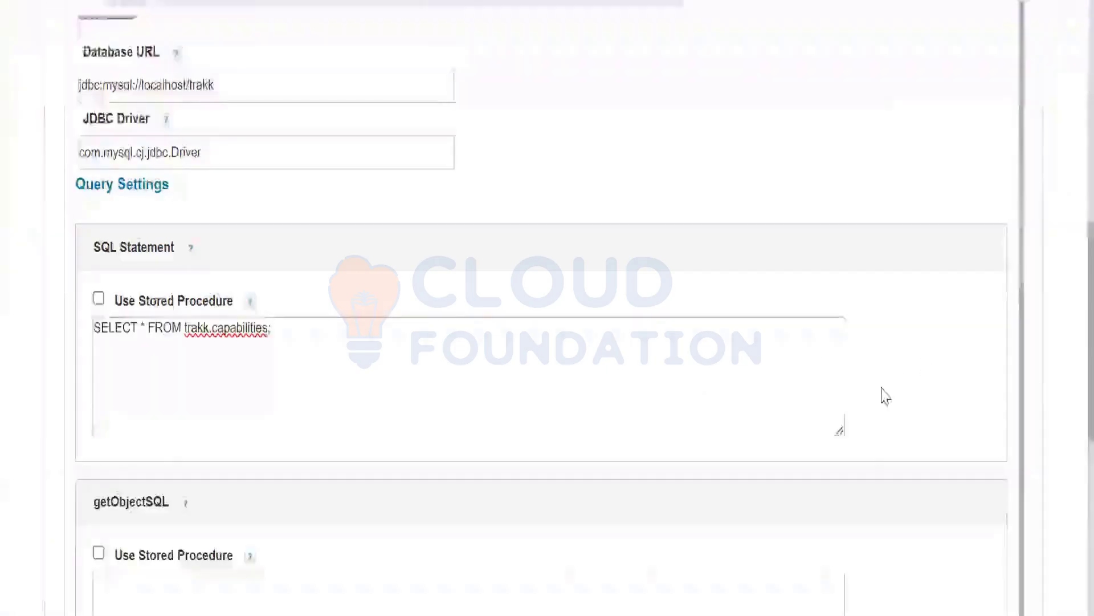
scroll(365, 553, down, 2)
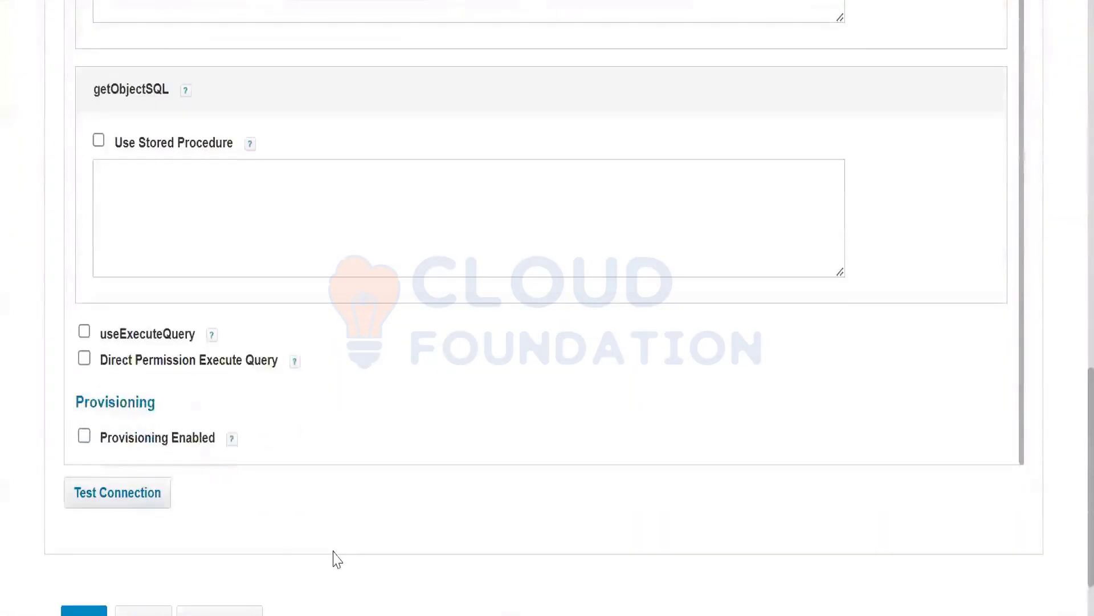
Run Test Connection for the Trakk DB group object type and confirm Test Successful.
click(139, 500)
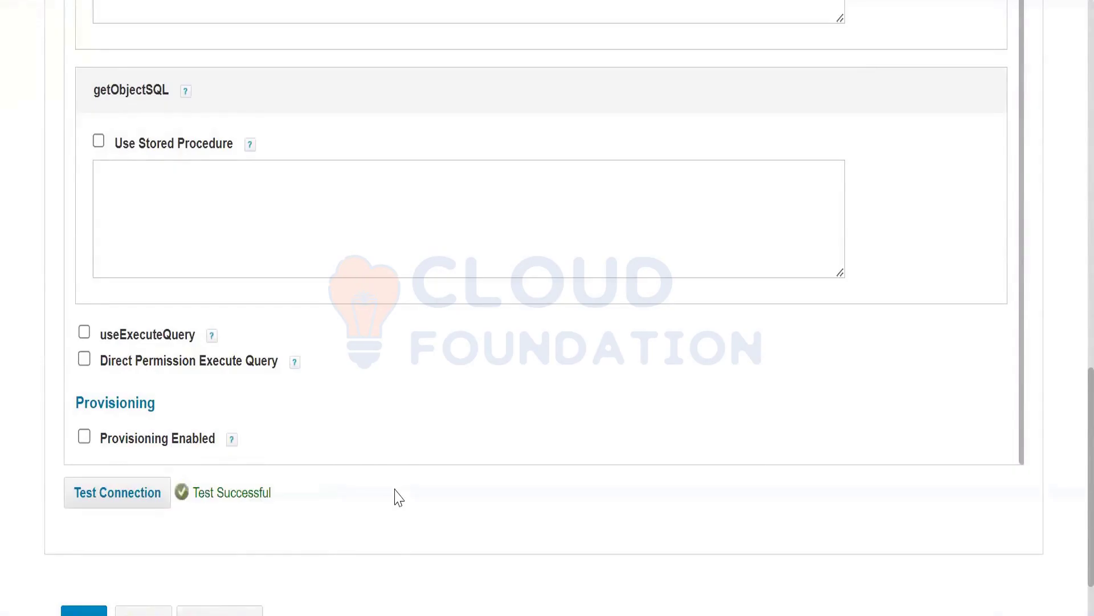
scroll(399, 498, up, 11)
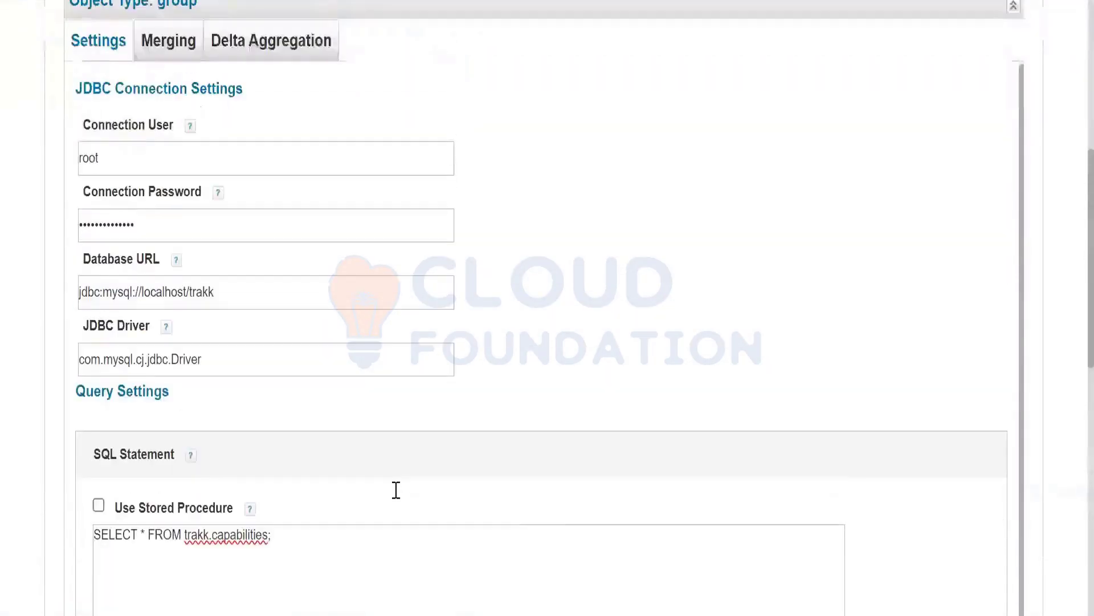